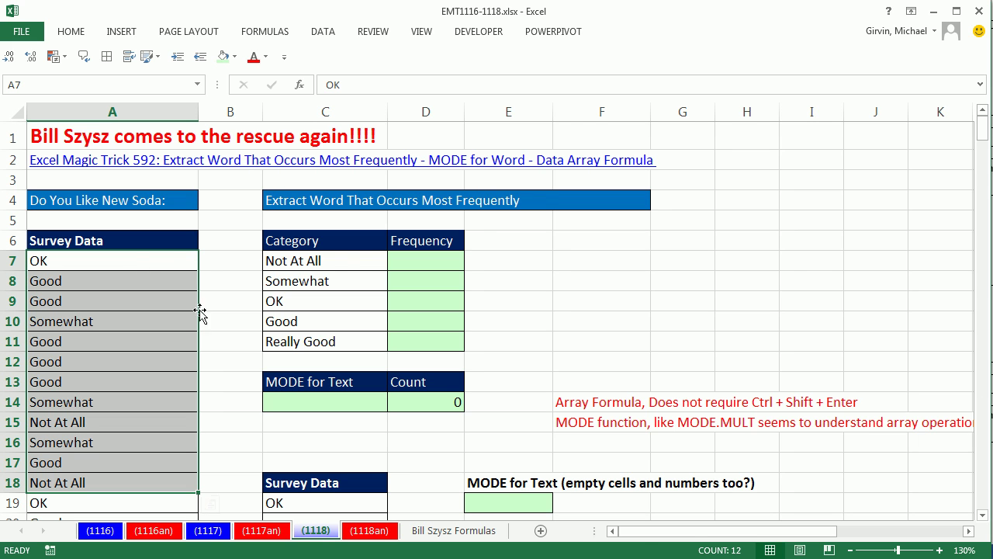
left_click(362, 400)
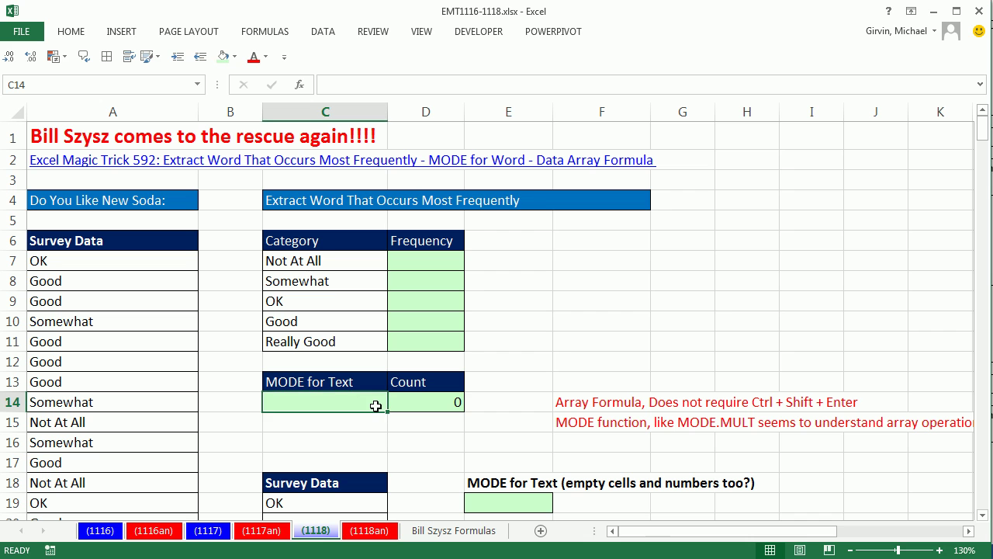
type("=mode")
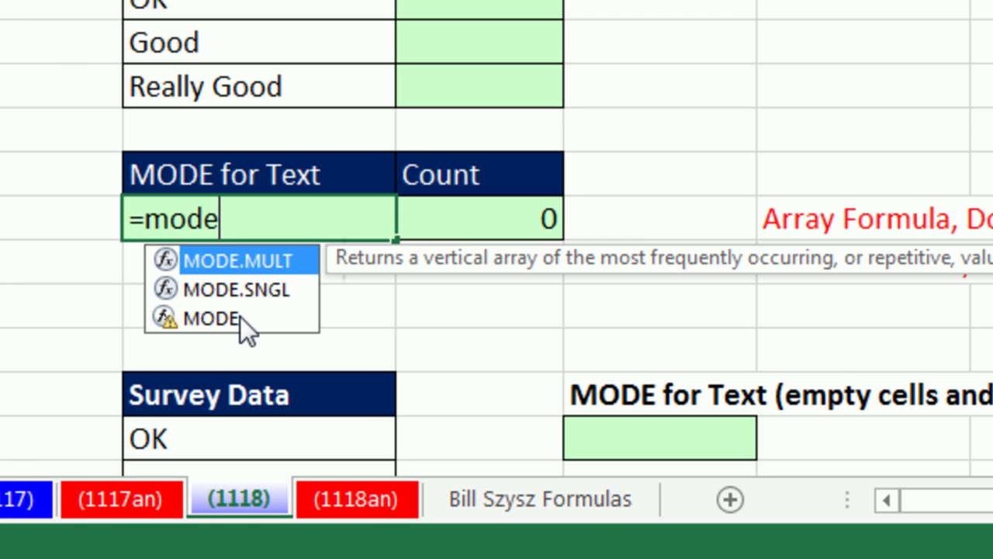
key("Escape")
key("Escape")
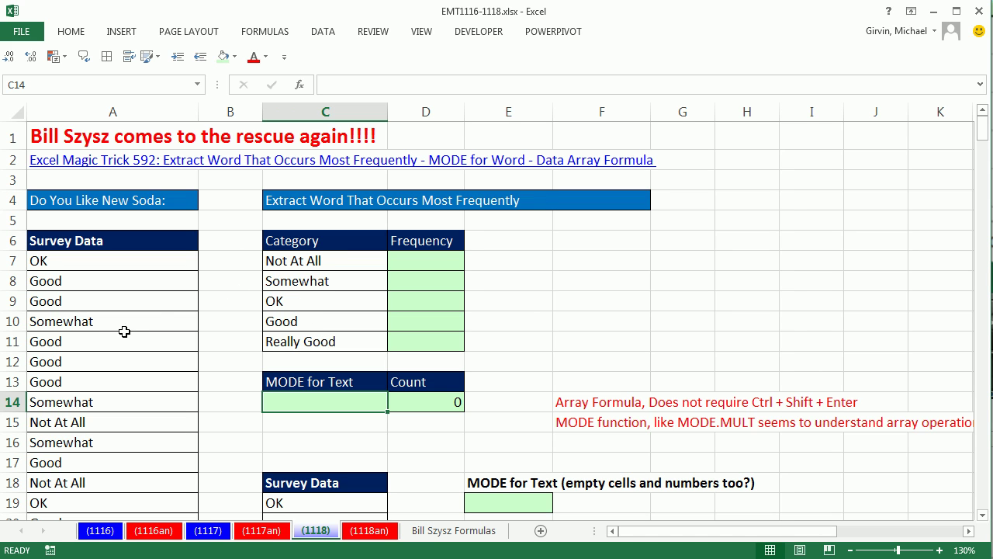
- Enter =COUNTIFS($A$7:$A$293,C7) in D7 and copy it down the Frequency column to D11
left_click(435, 262)
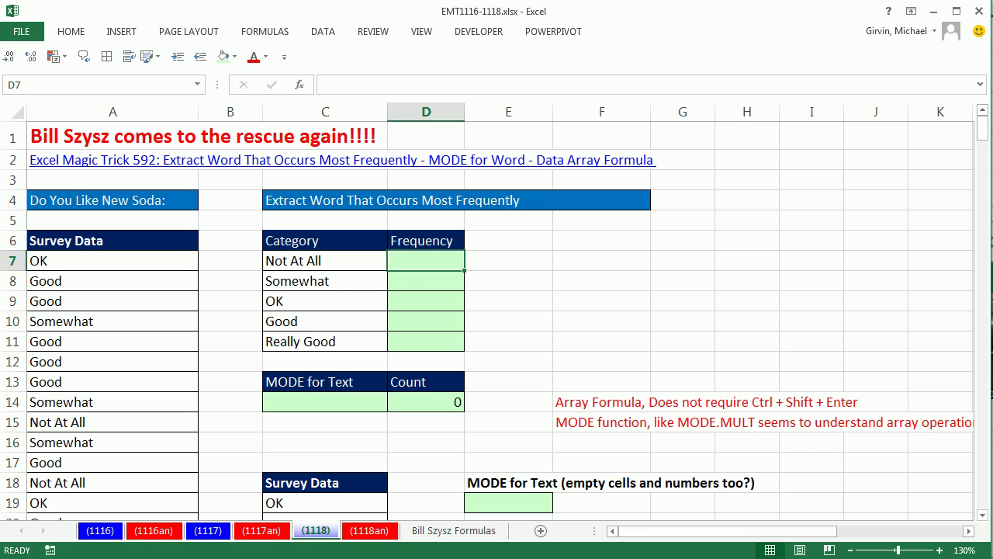
type("=countif")
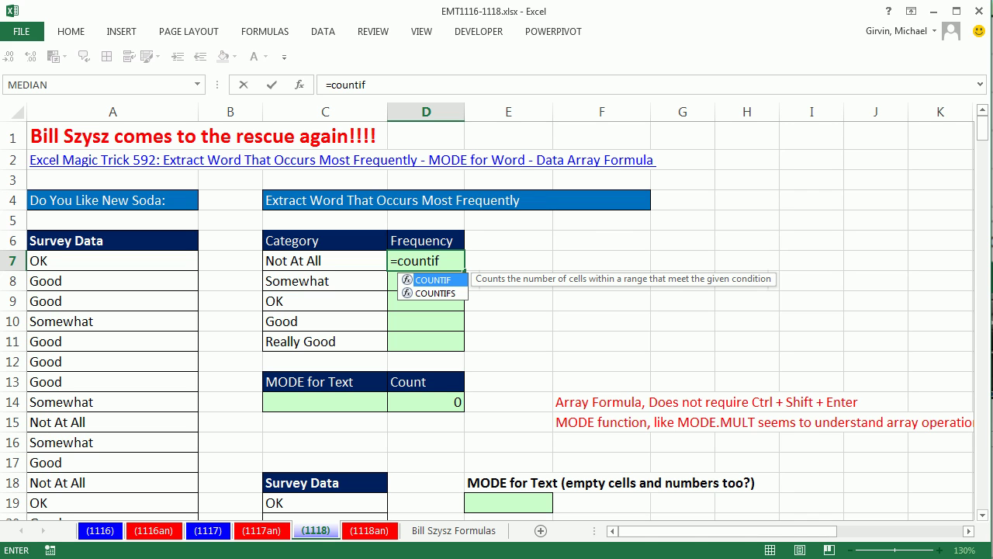
key("Down")
key("Tab")
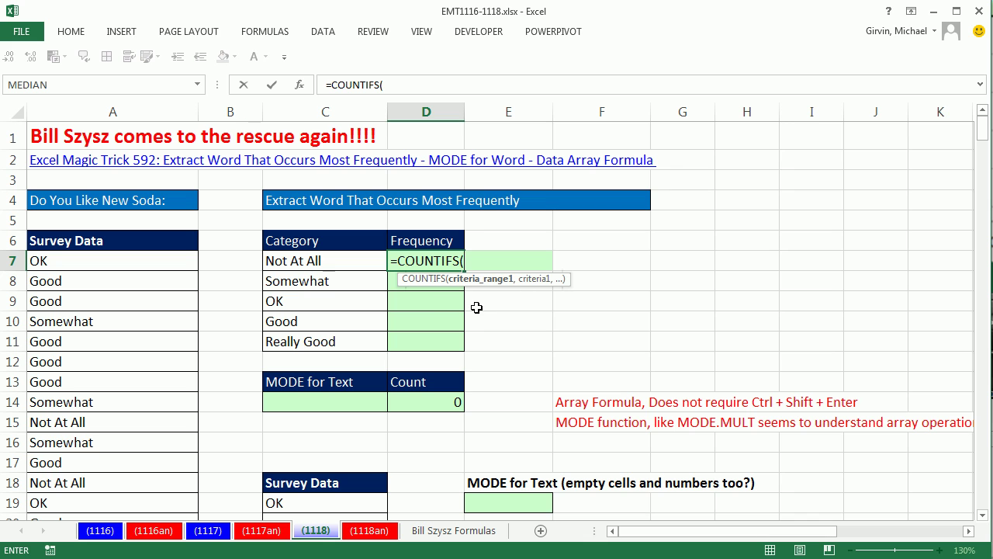
left_click(106, 261)
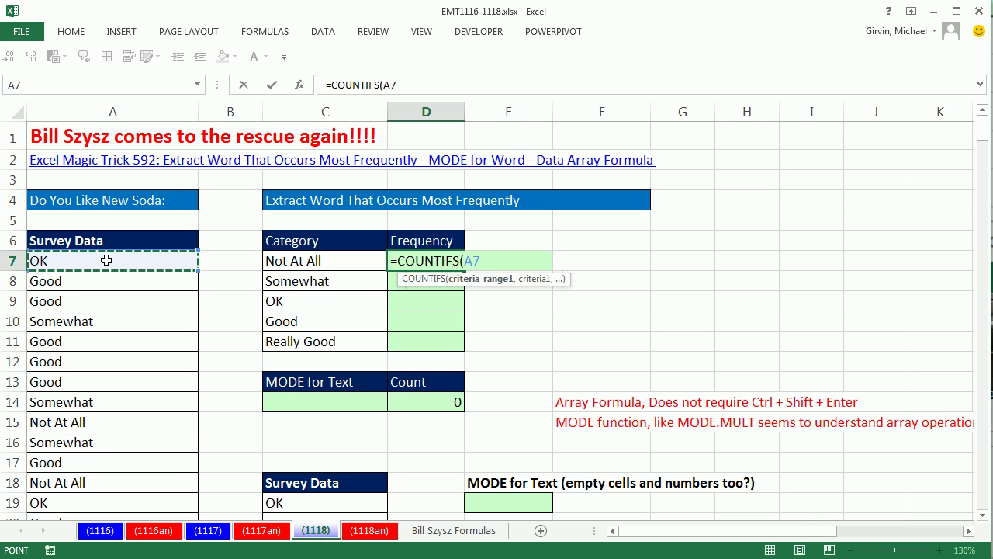
key("ctrl+shift+Down")
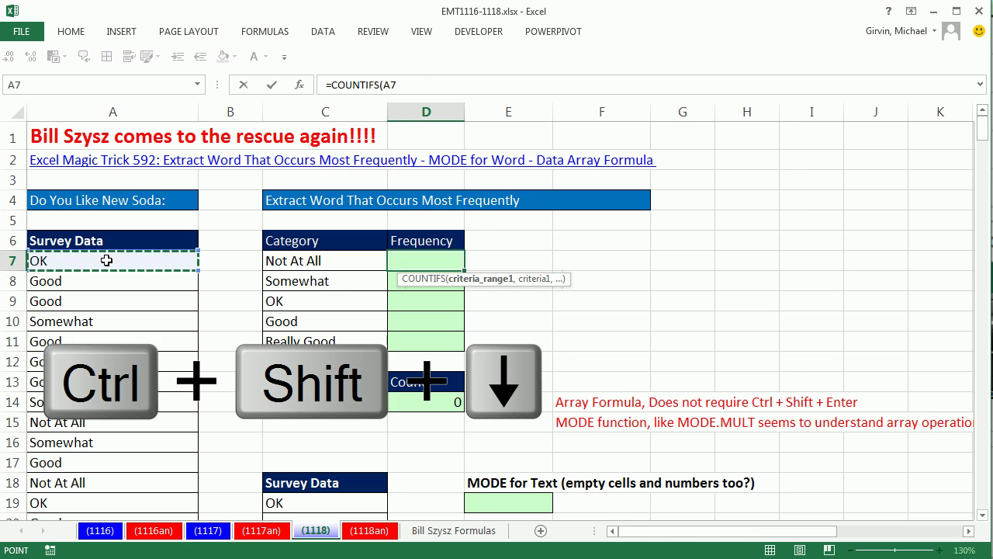
key("F4")
type(",")
key("Left")
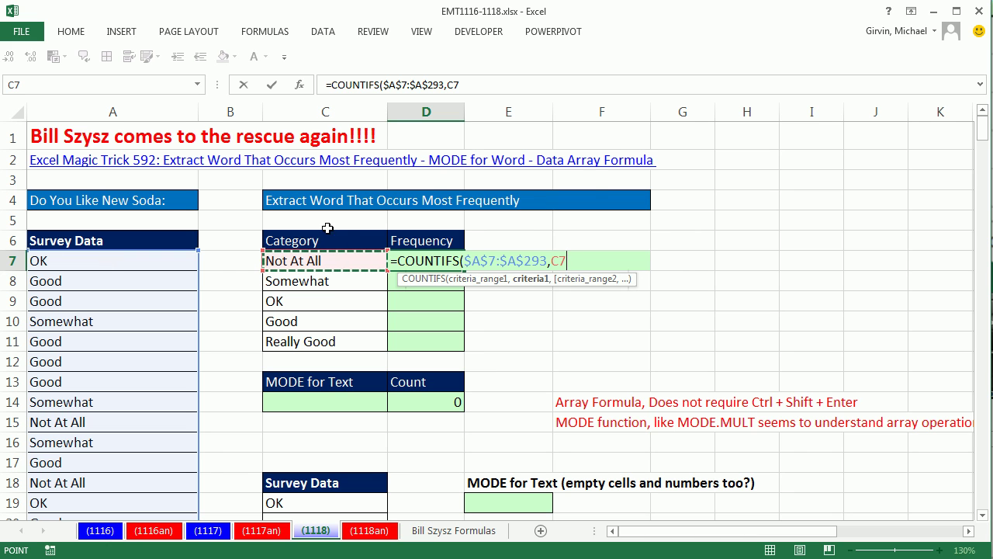
key("ctrl+Return")
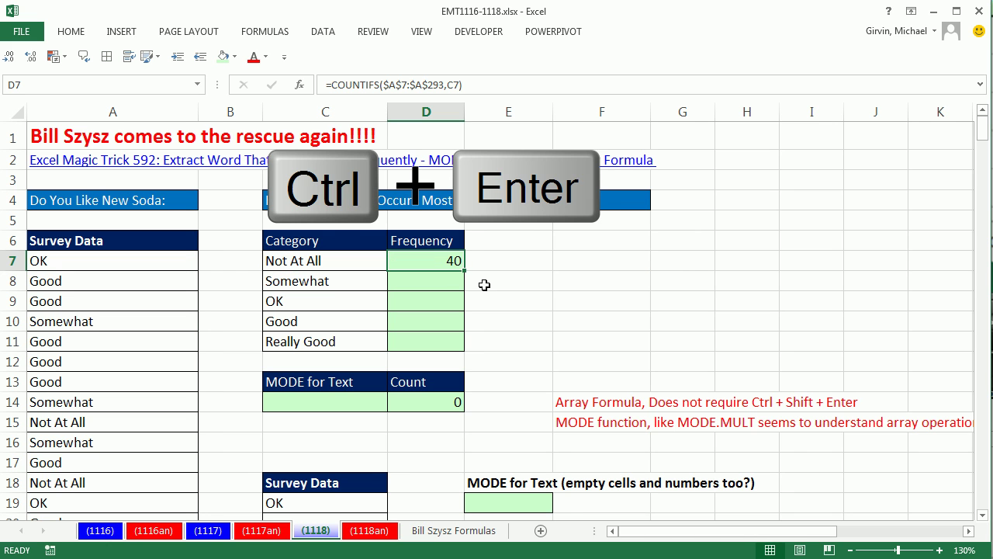
double_click(464, 274)
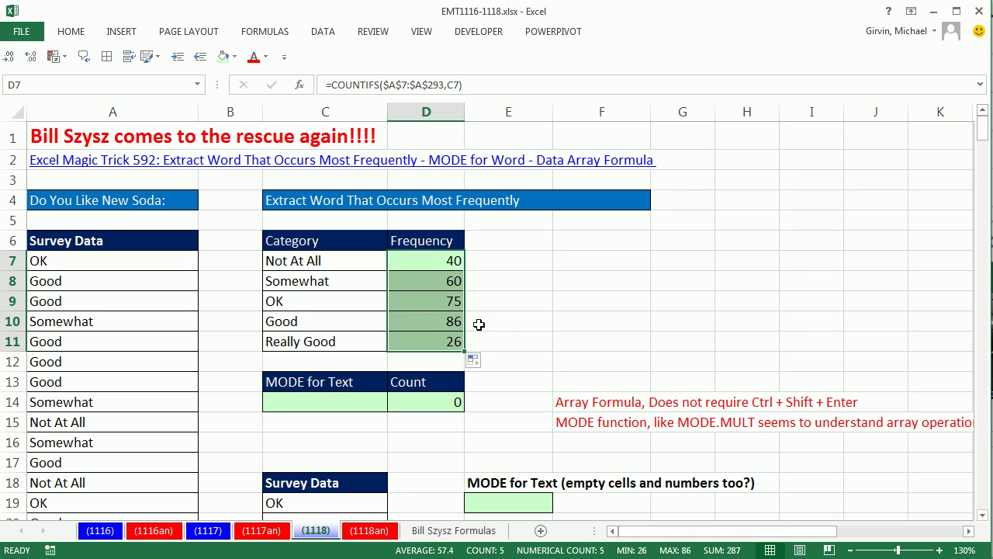
- Start a MATCH formula in the MODE for Text cell C14 with the absolute range $A$7:$A$293 as lookup value
left_click(332, 402)
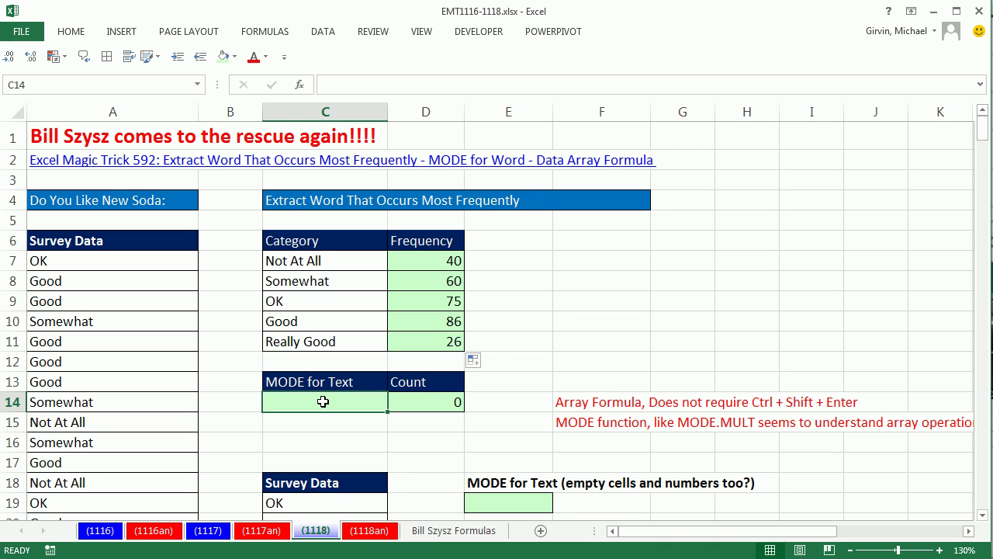
type("=")
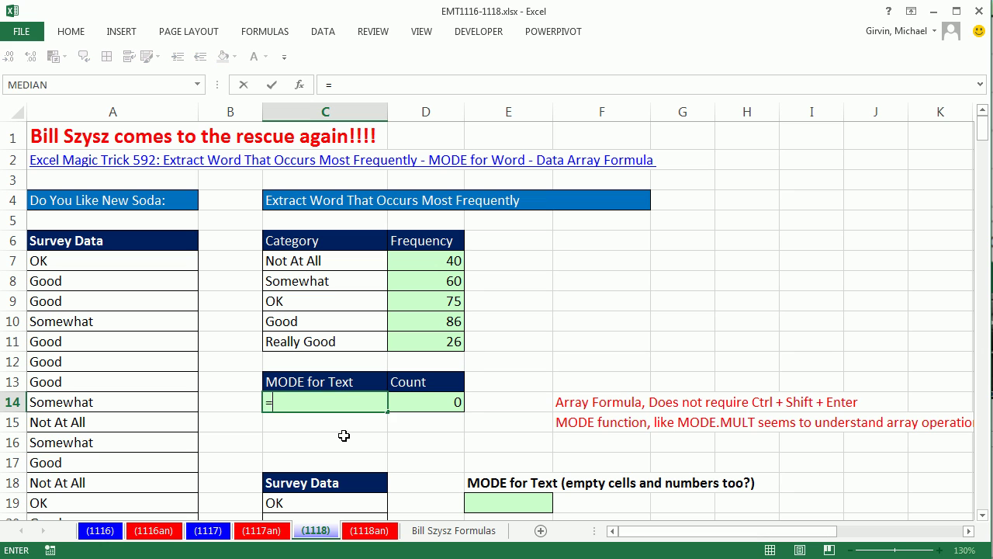
type("m")
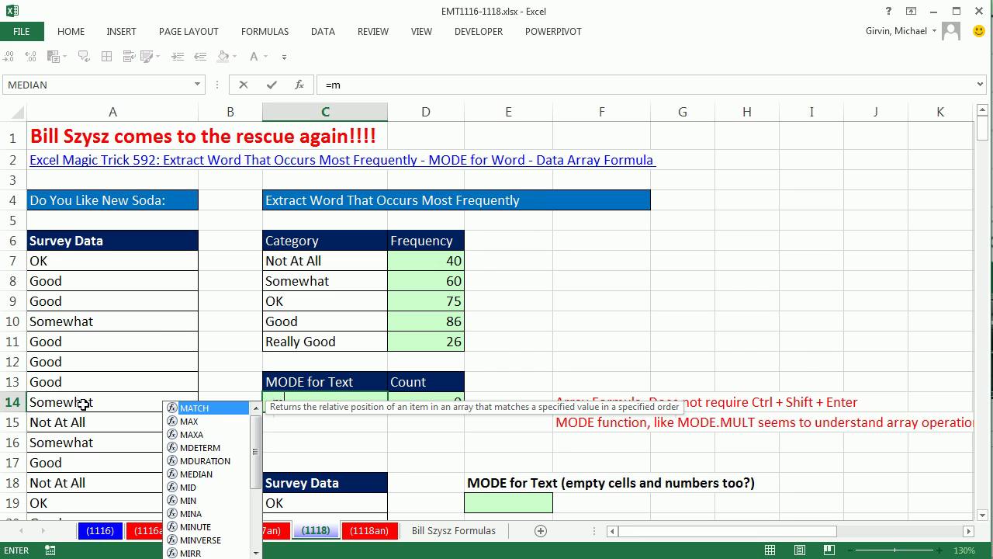
type("a")
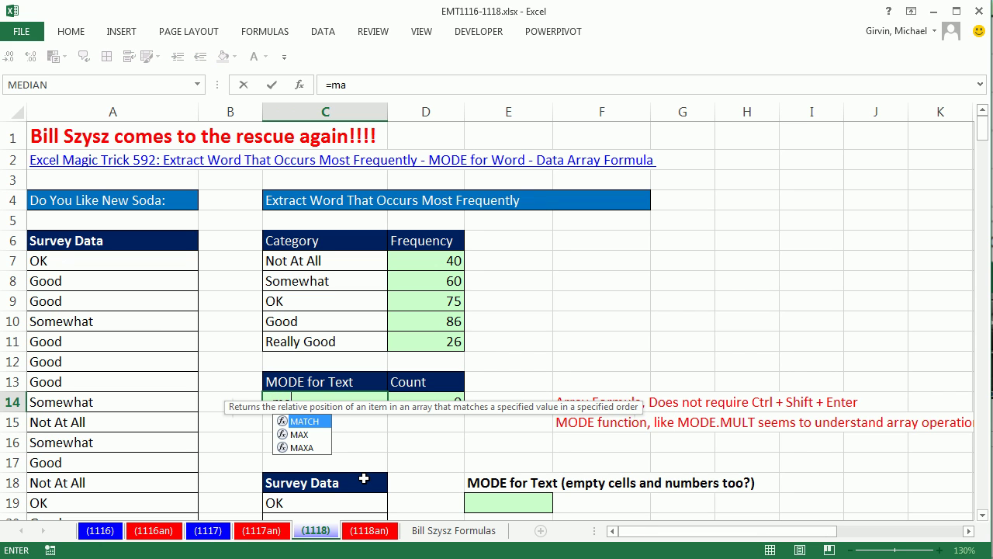
key("Tab")
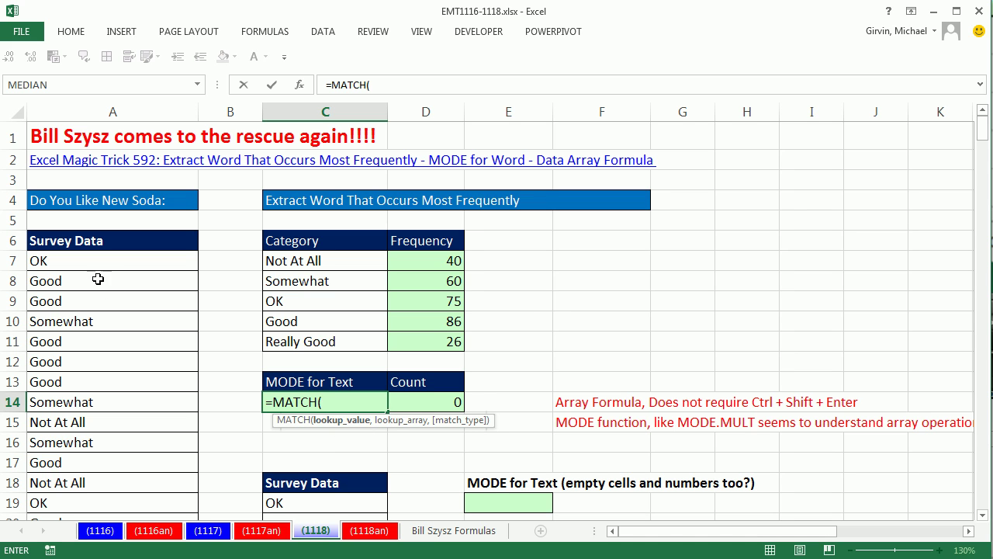
left_click(80, 261)
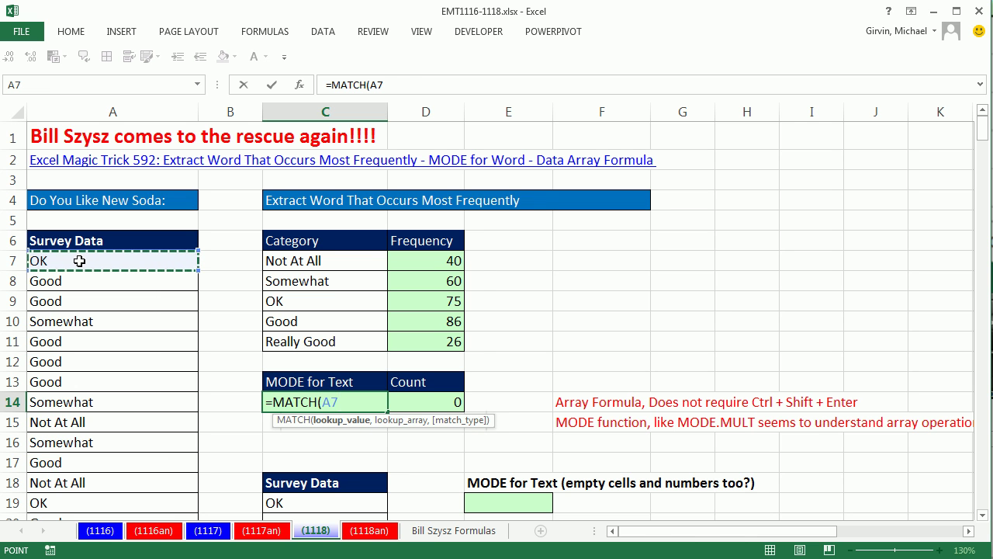
key("ctrl+shift+Down")
key("F4")
key("ctrl+BackSpace")
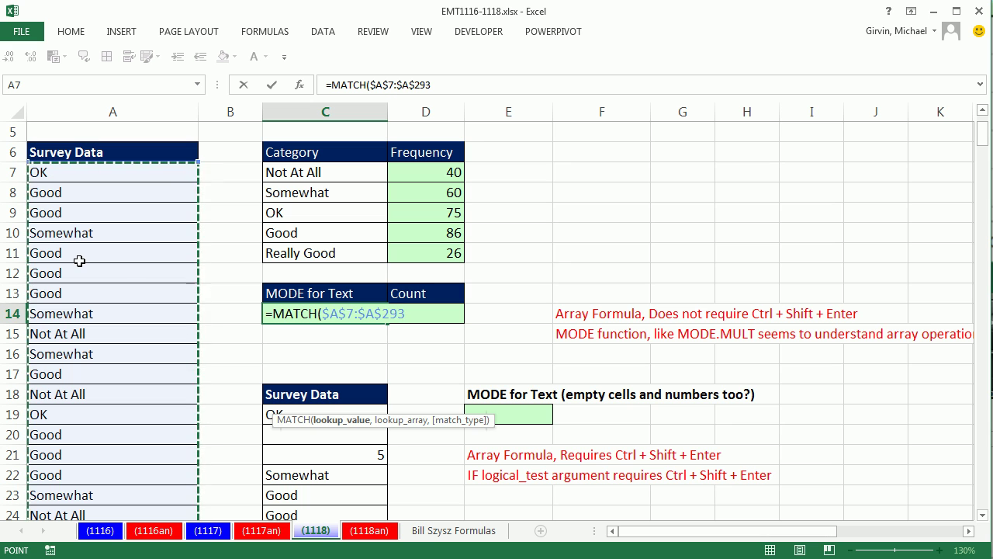
type(",")
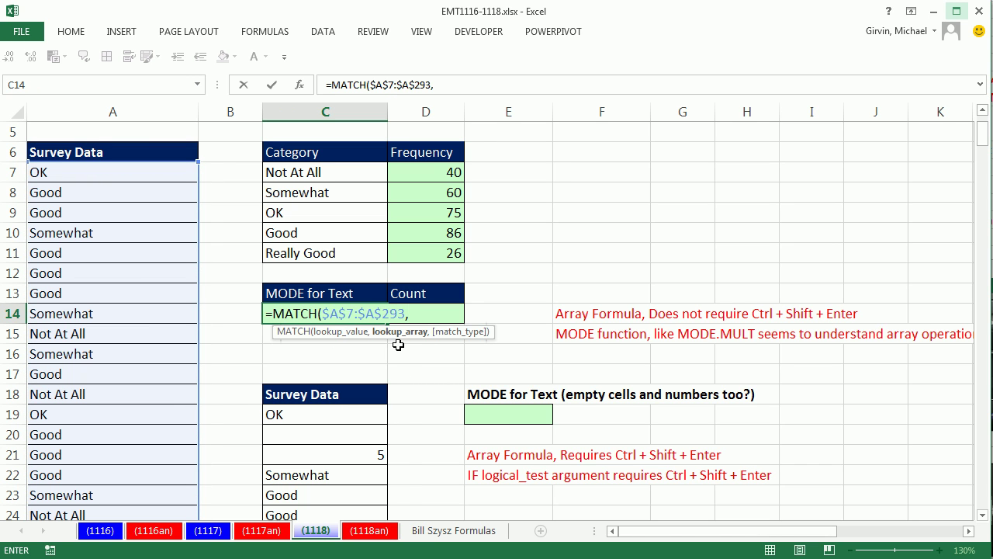
- Complete the MATCH function with $A$7:$A$293 as lookup array and 0 as the exact match type
left_click(94, 174)
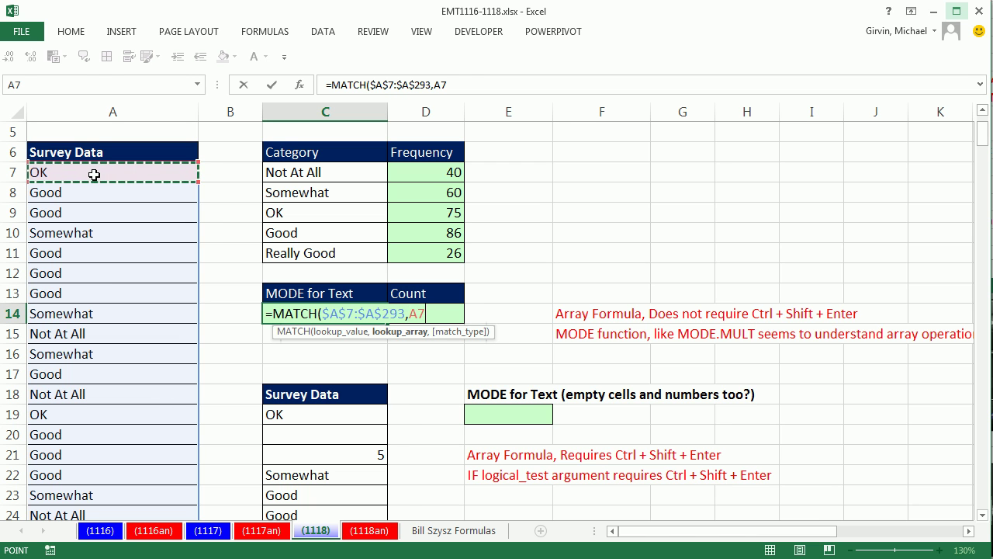
key("ctrl+shift+Down")
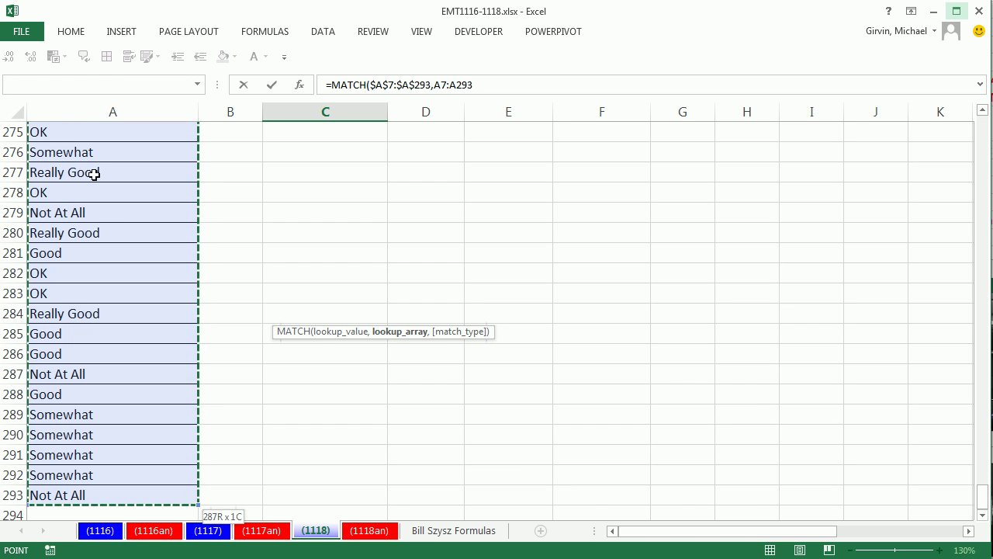
key("F4")
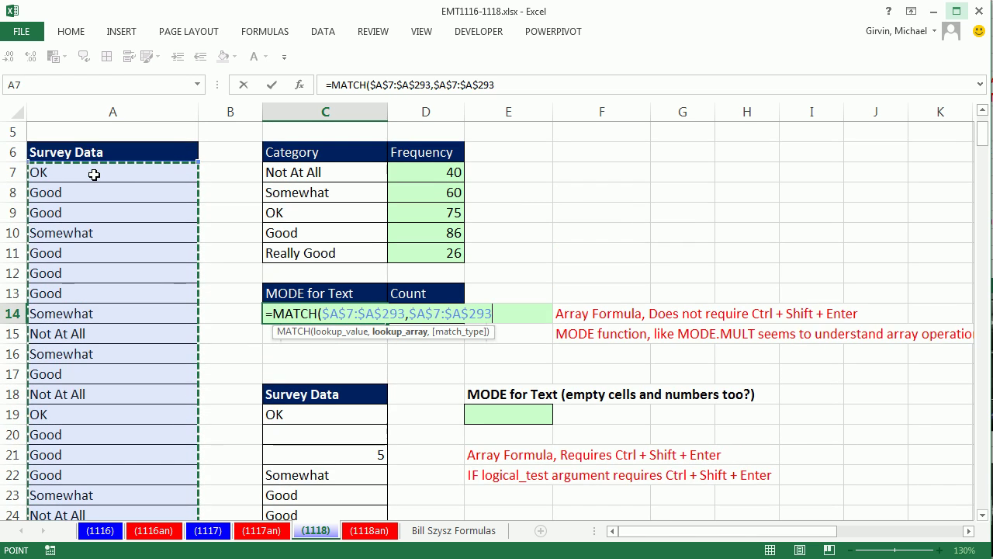
type(",")
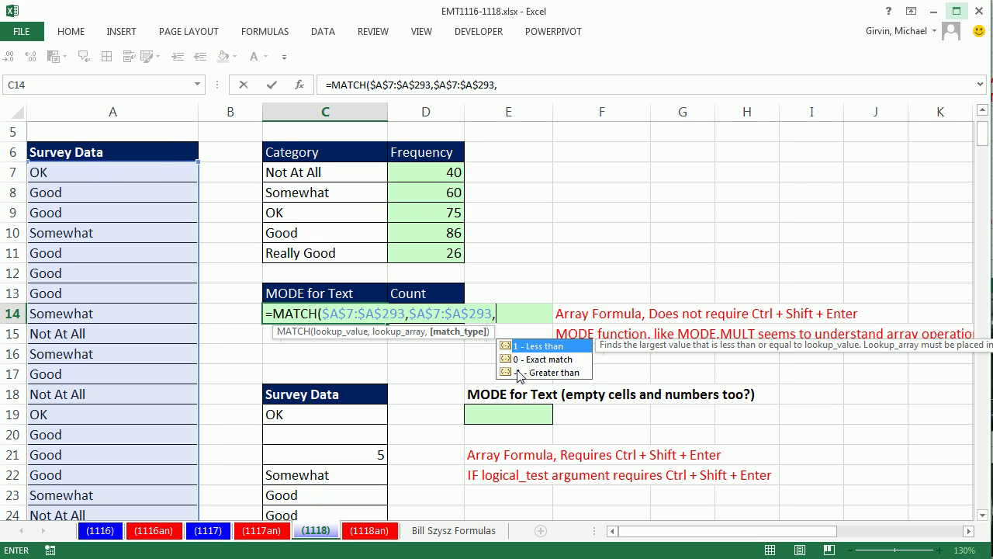
type(")")
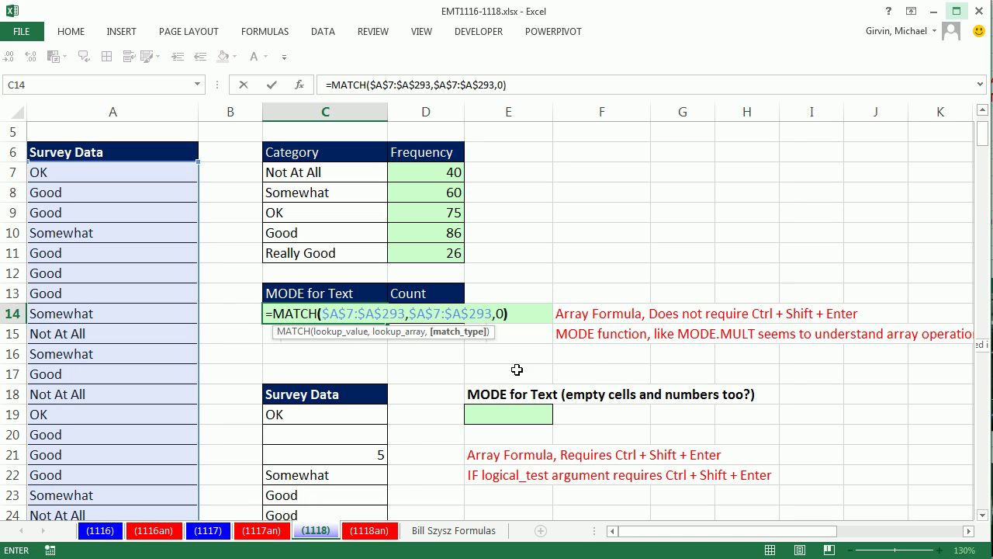
- Evaluate the MATCH part of the C14 formula in place to inspect its array, and restore the formula
left_click(388, 313)
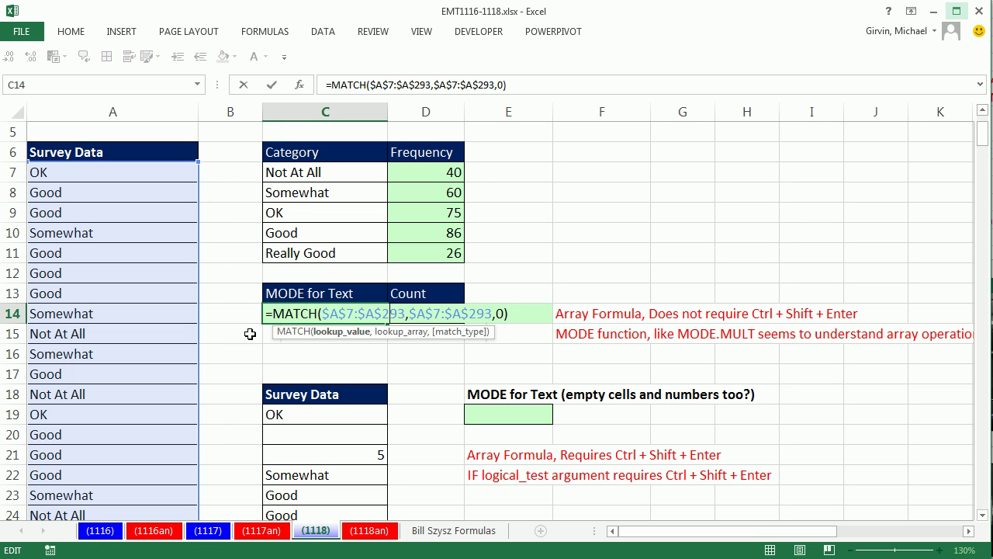
left_click_drag(273, 313, 610, 308)
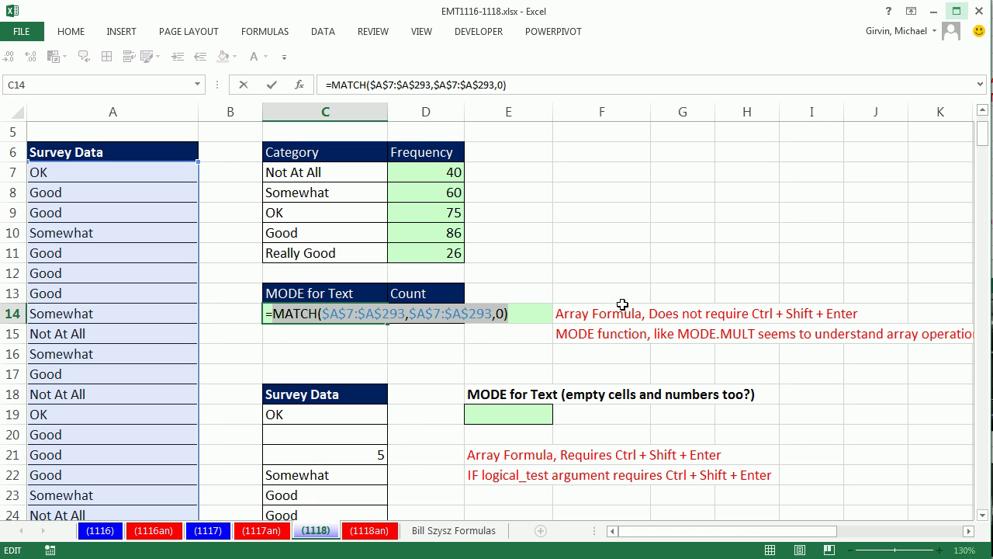
key("F9")
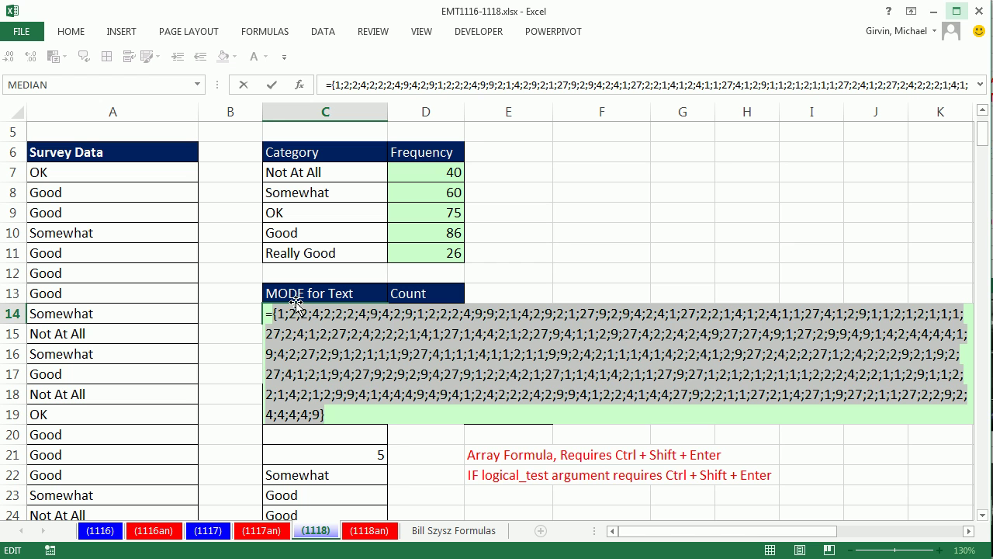
key("ctrl+z")
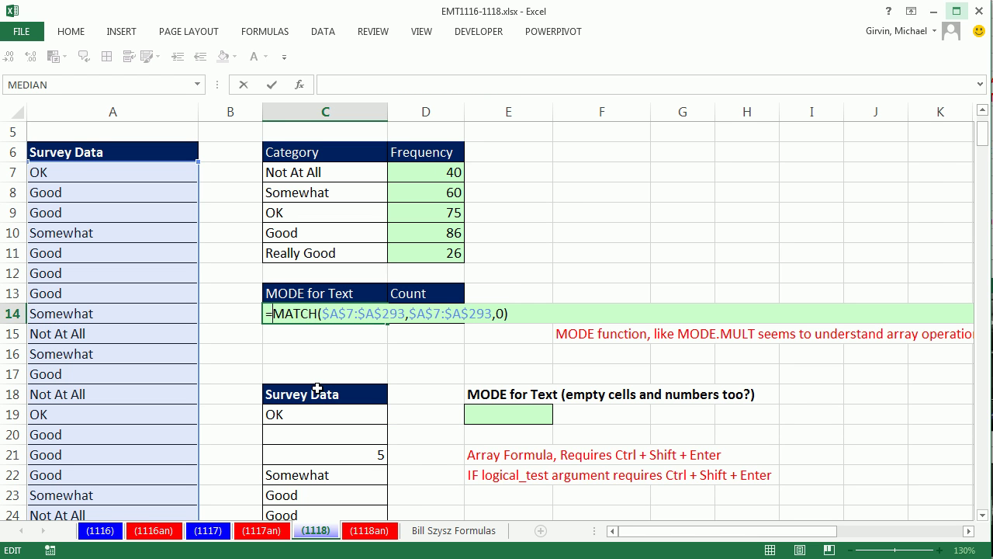
- Wrap the MATCH expression in C14 in the MODE function, giving =MODE(MATCH($A$7:$A$293,$A$7:$A$293,0))
type("mod")
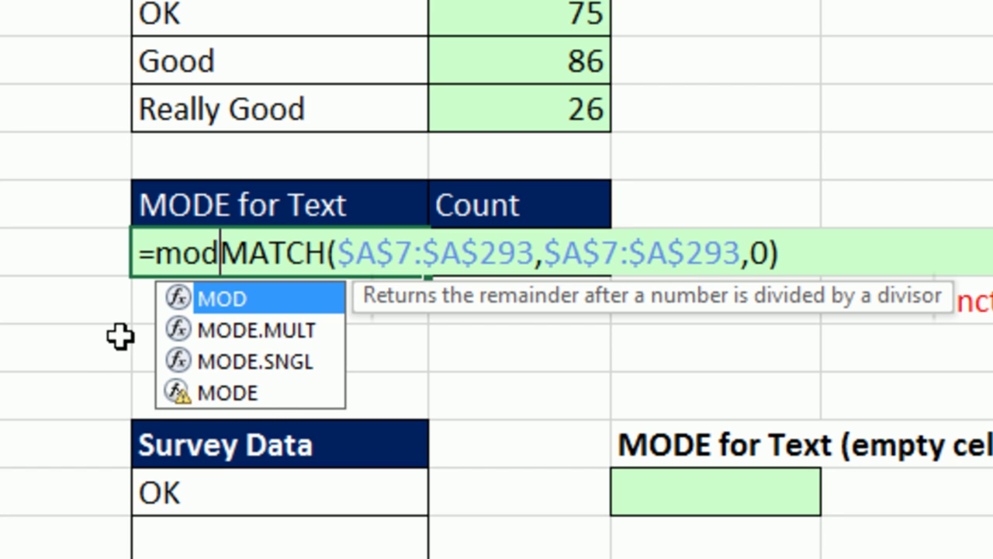
double_click(230, 396)
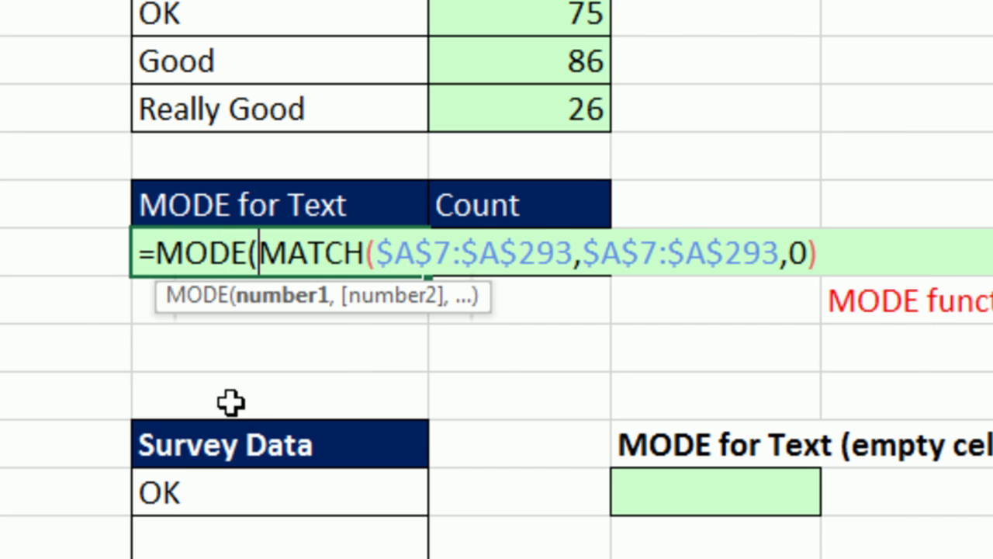
left_click(832, 256)
type(")")
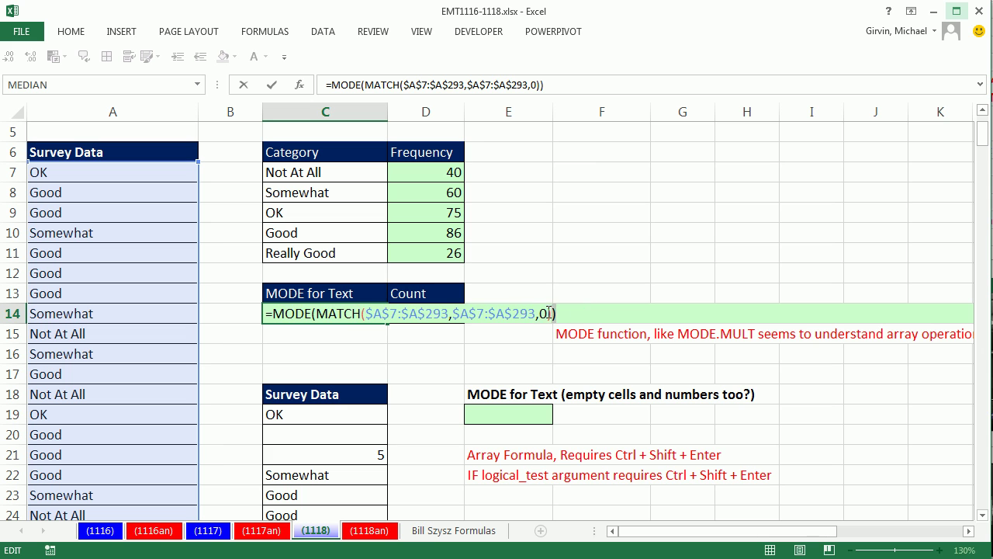
- Evaluate the whole MODE formula in C14 in place to check its result, and restore the formula for editing
left_click_drag(576, 305, 232, 318)
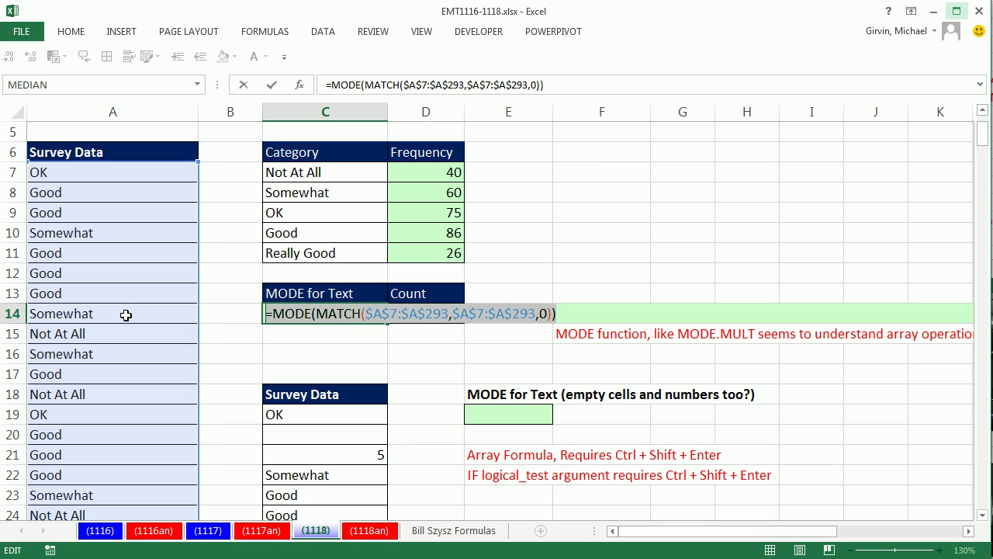
key("F9")
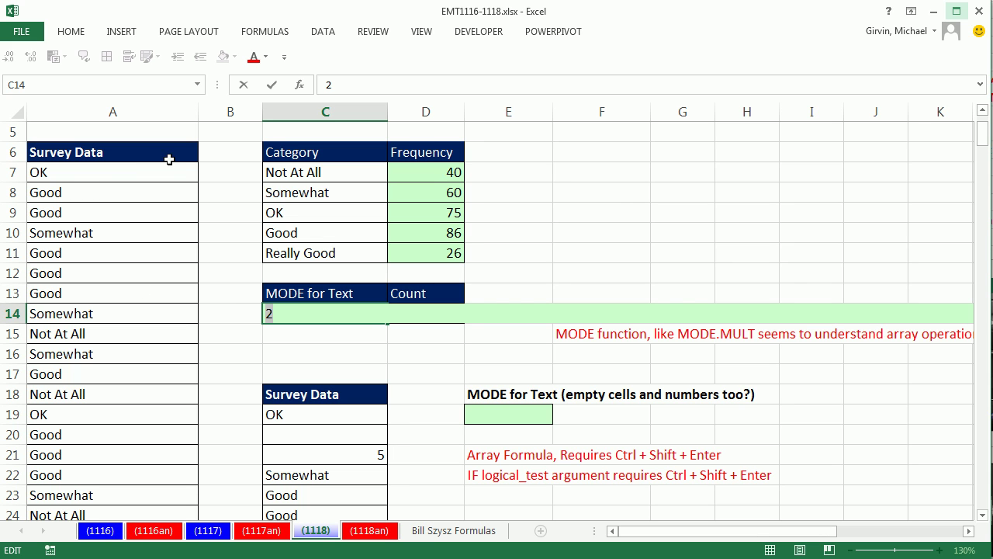
key("ctrl+z")
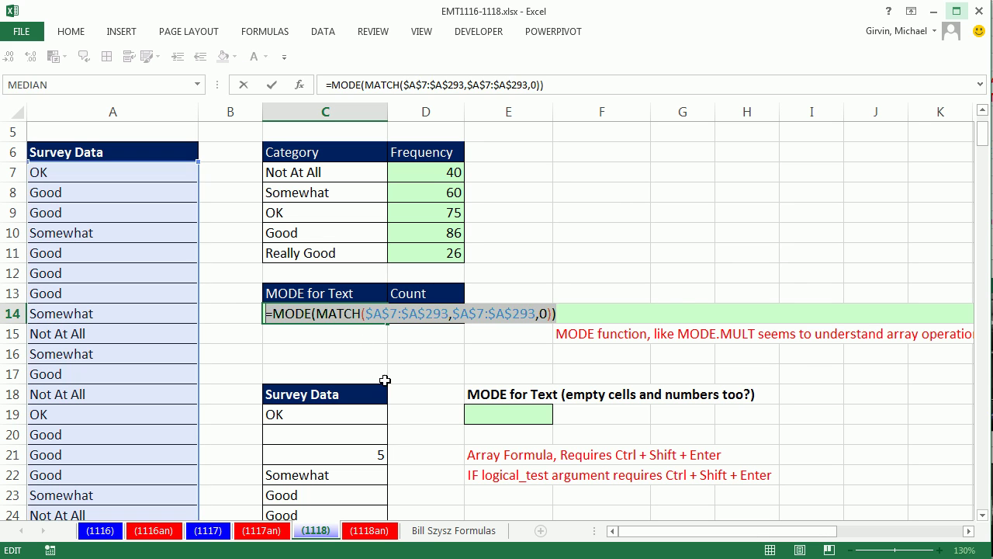
left_click(276, 314)
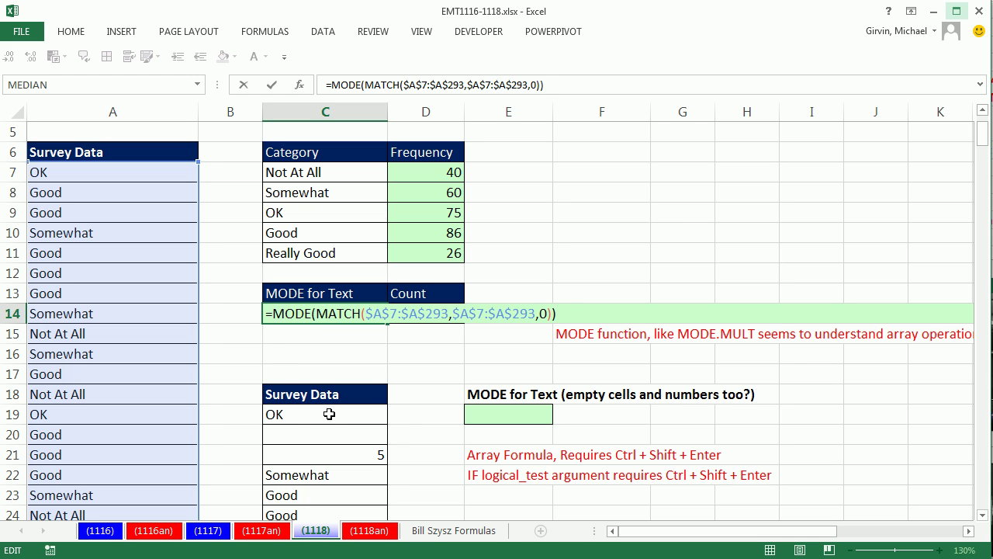
- Wrap the MODE expression in C14 in INDEX with $A$7:$A$293 as the array, and enter the completed formula
type("in")
key("Tab")
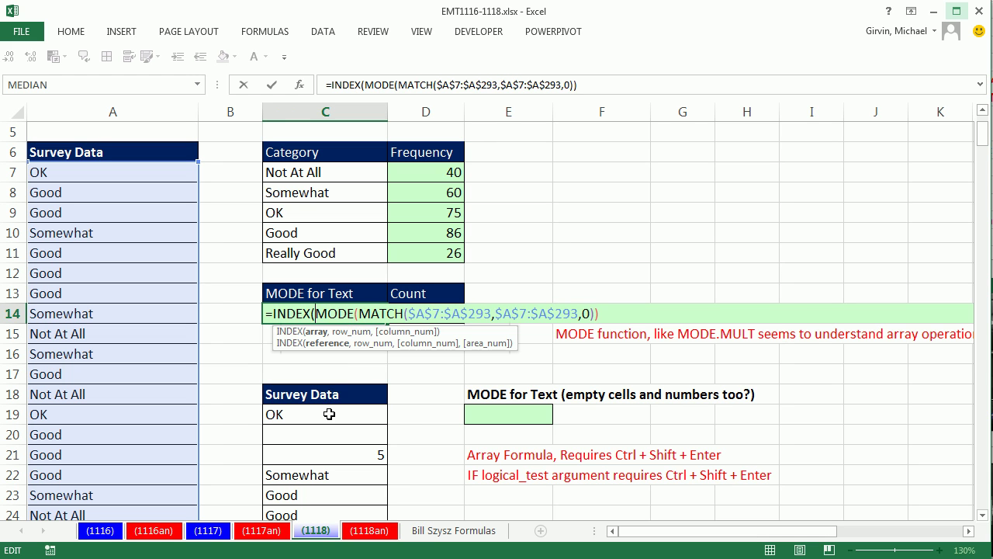
left_click(107, 175)
key("ctrl+shift+Down")
key("F4")
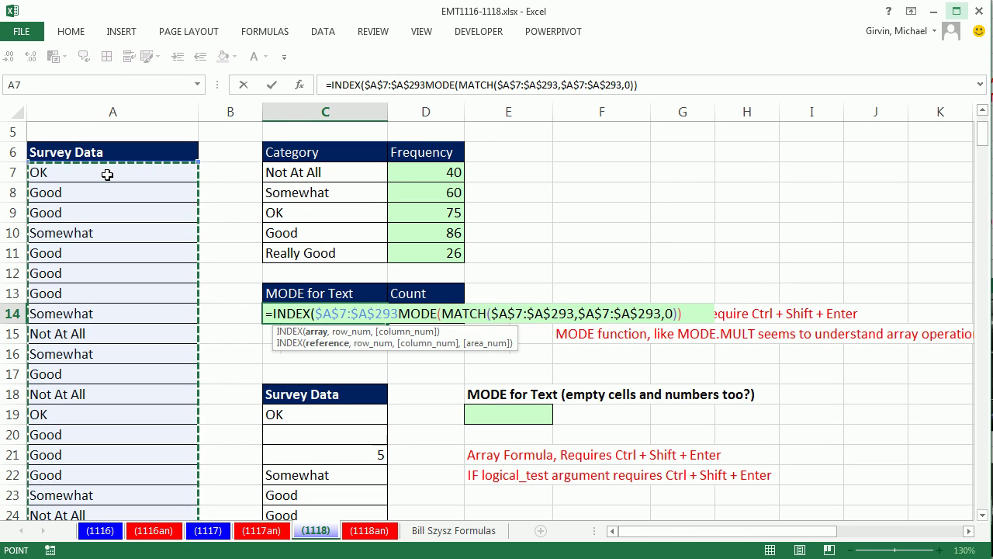
type(",")
left_click(339, 313)
left_click(405, 313)
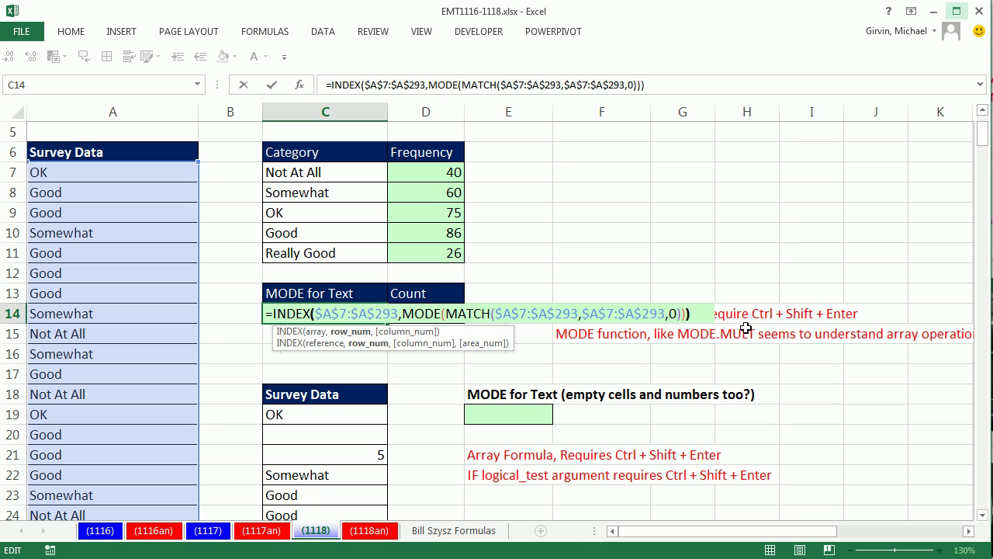
left_click(521, 314)
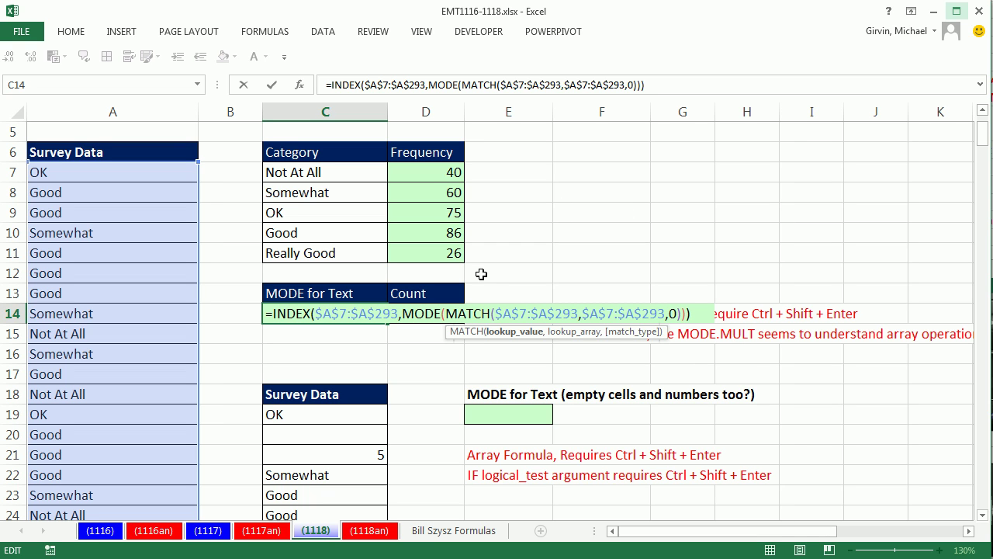
left_click(426, 314)
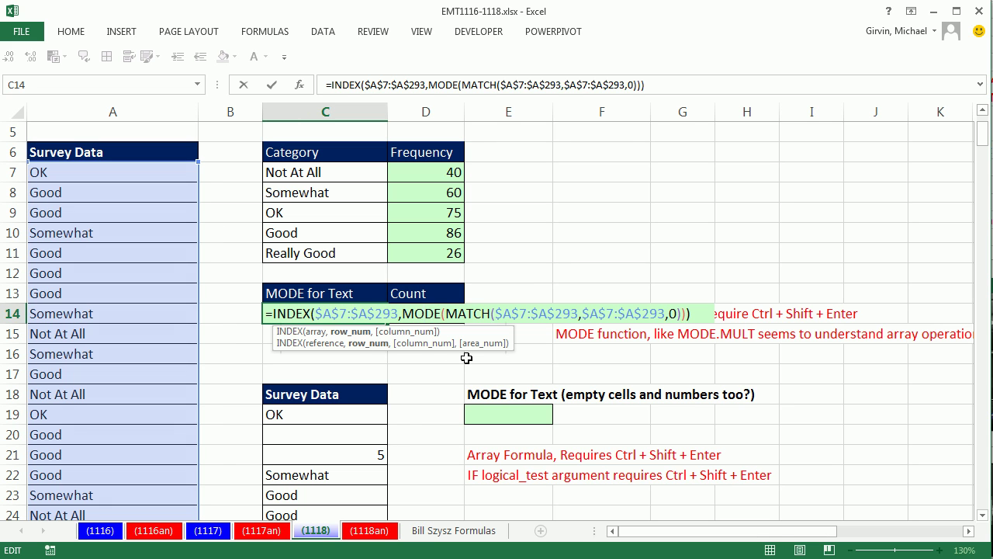
key("Return")
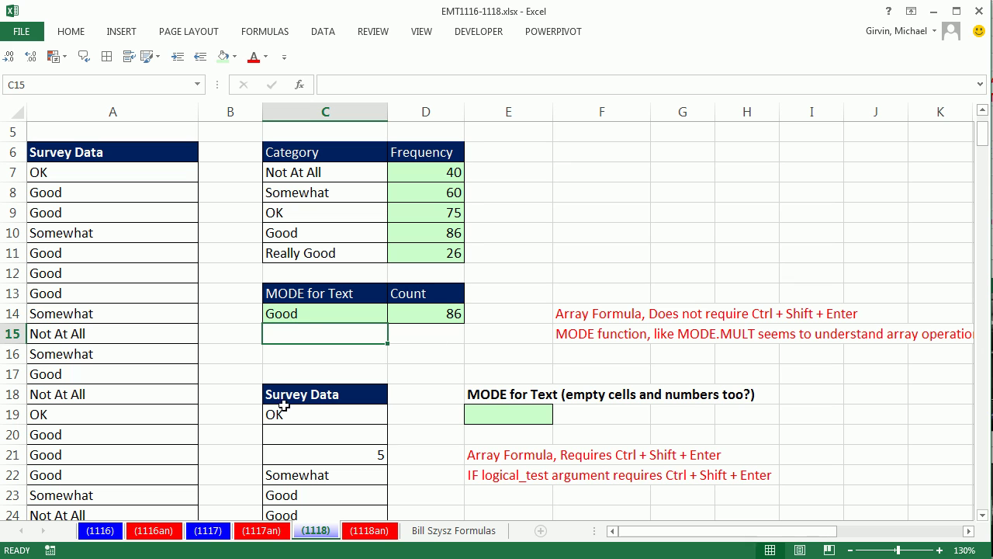
- Review the INDEX formula in C14 and the COUNTIFS formula in D14, leaving both as they are
left_click(316, 320)
left_click_drag(323, 326, 360, 316)
double_click(358, 315)
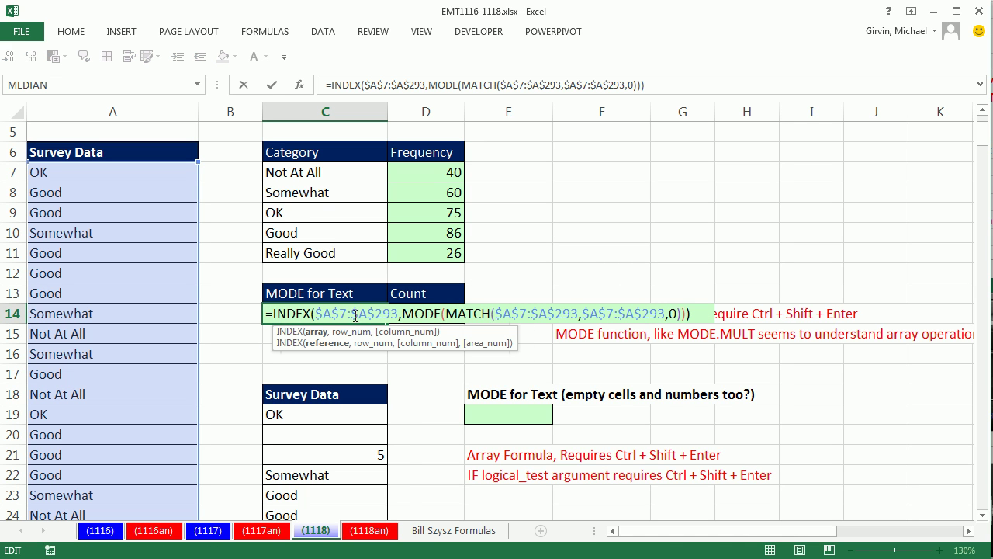
key("ctrl+Return")
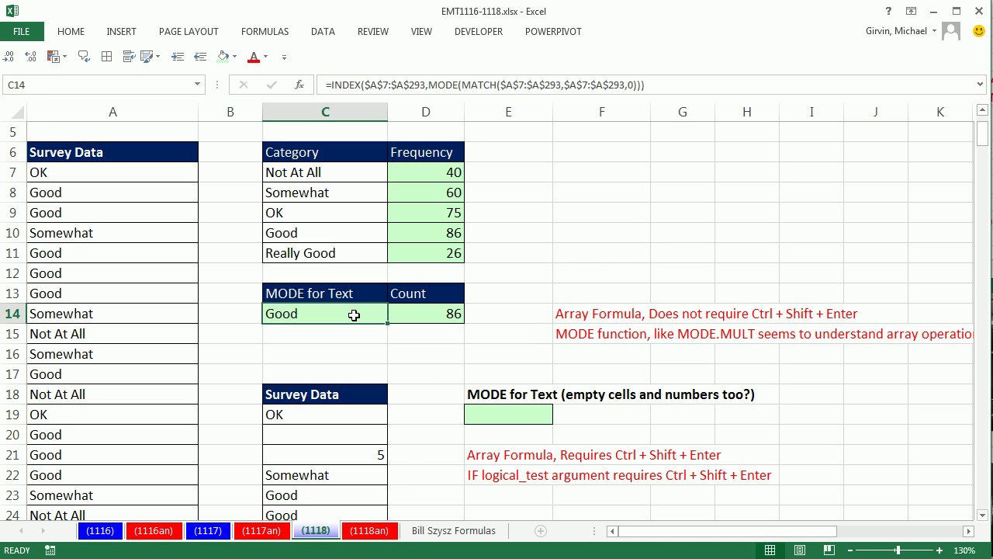
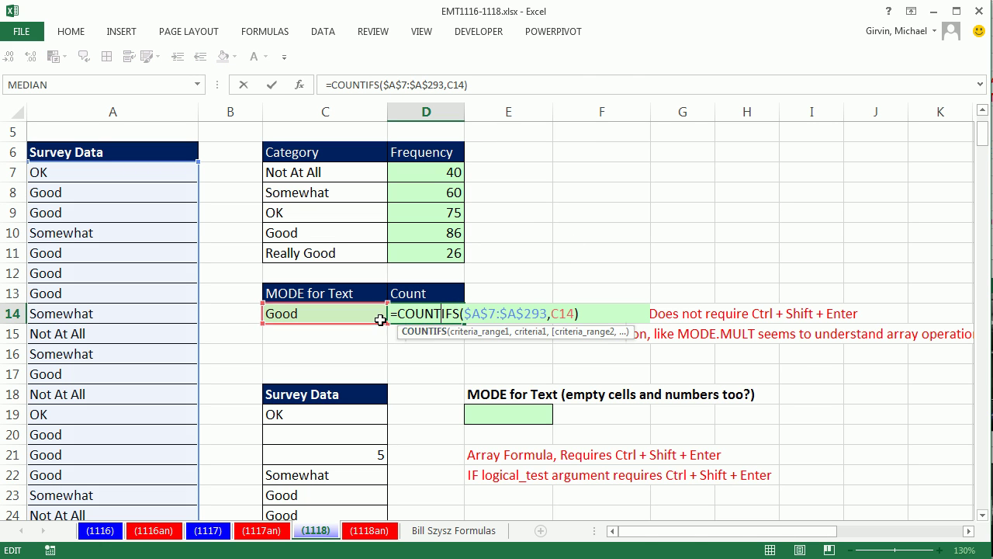
key("ctrl+Return")
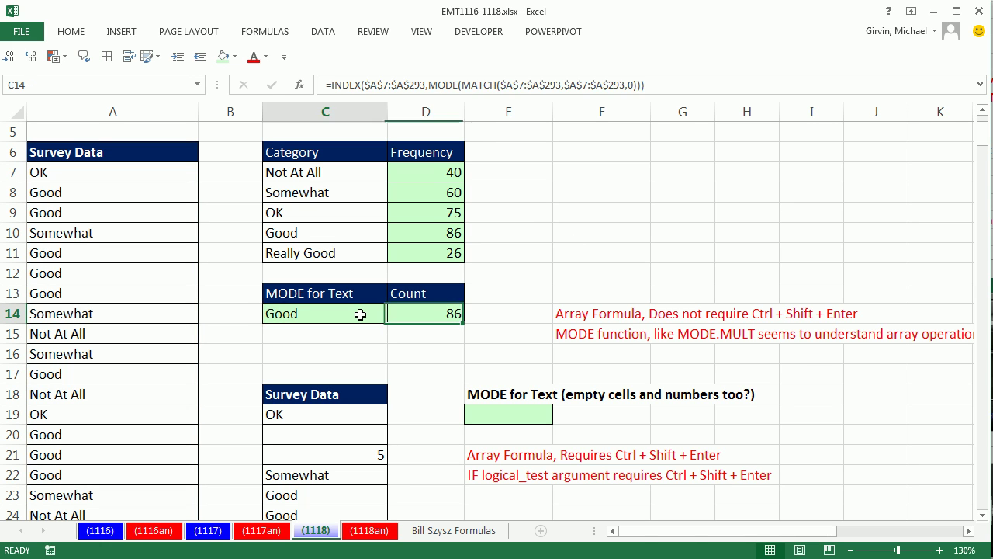
double_click(360, 313)
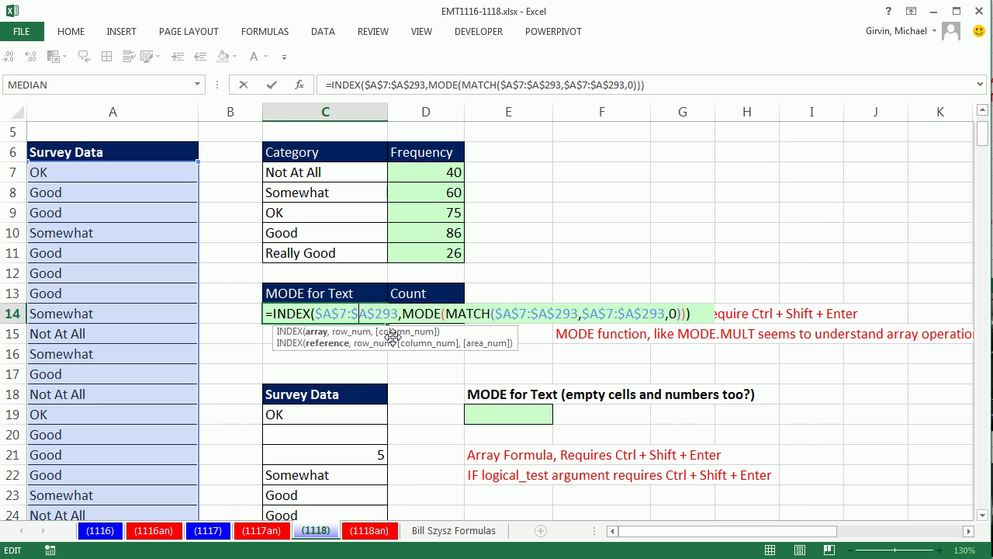
key("ctrl+Return")
- Start an INDEX formula in E19 with the absolute range $C$19:$C$25 as its array
scroll(393, 335, "down", 2)
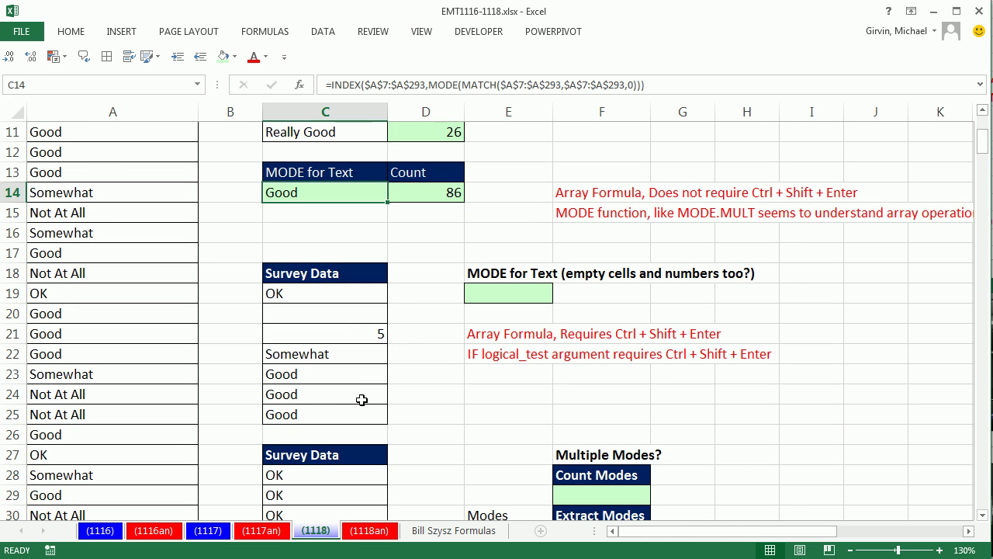
scroll(361, 404, "down", 3)
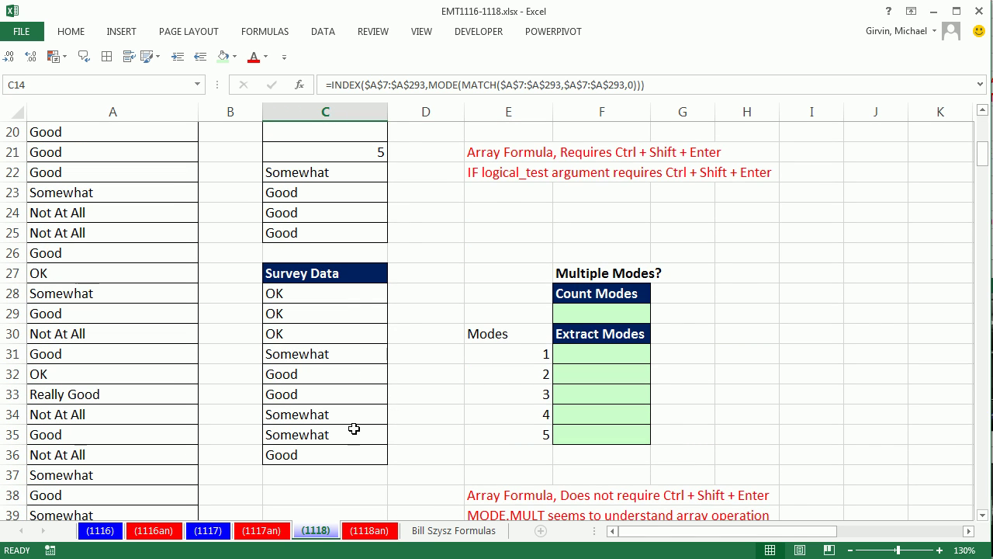
scroll(372, 428, "up", 2)
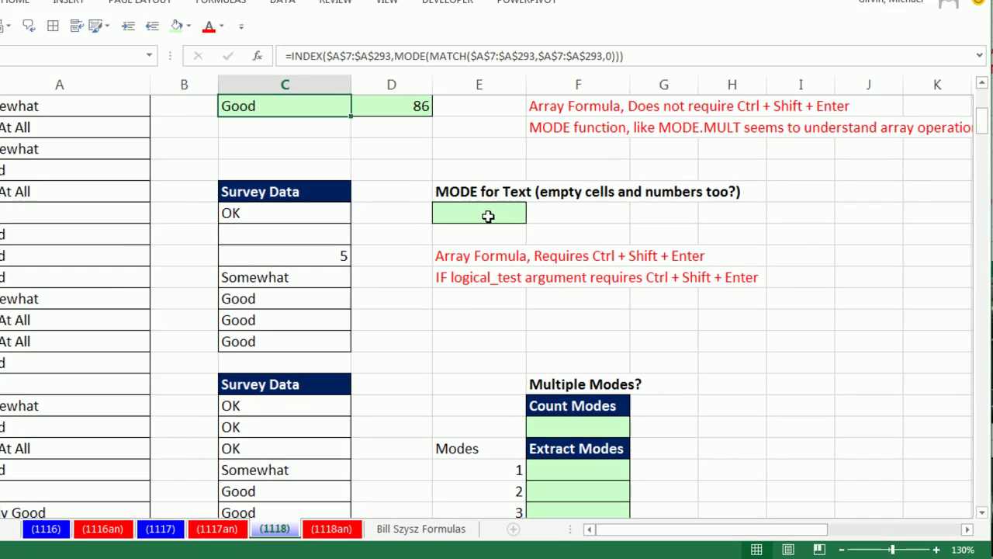
left_click(497, 225)
type("=")
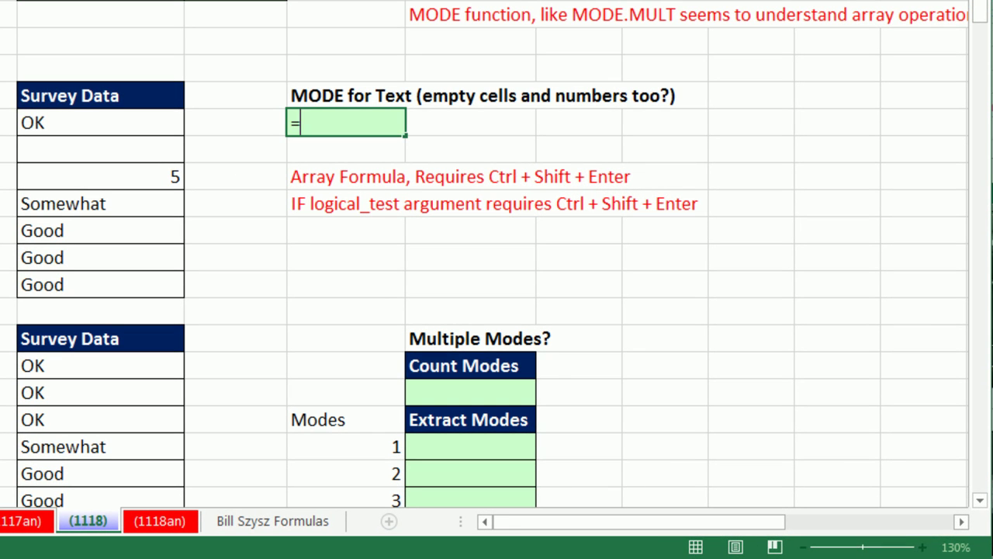
type("in")
key("Tab")
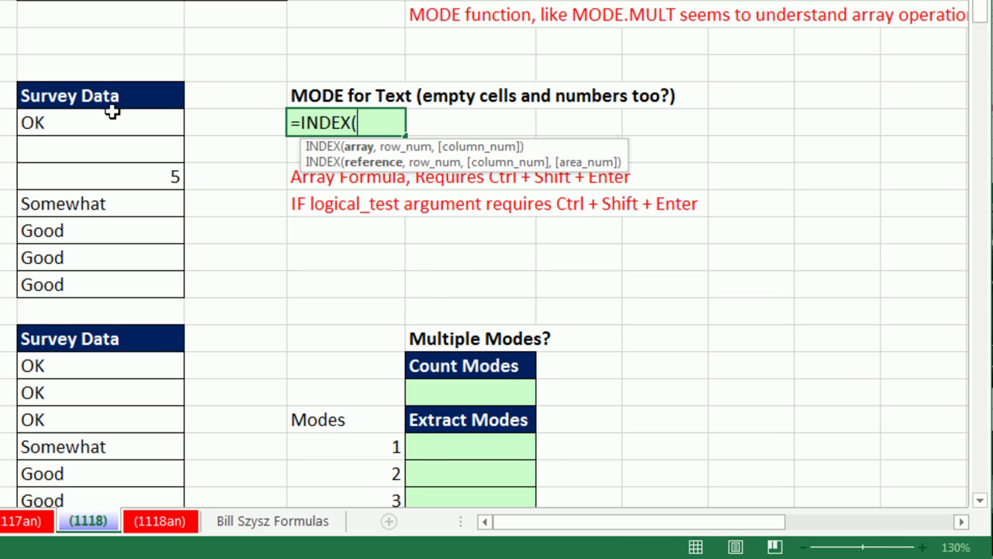
left_click_drag(67, 122, 97, 280)
key("F4")
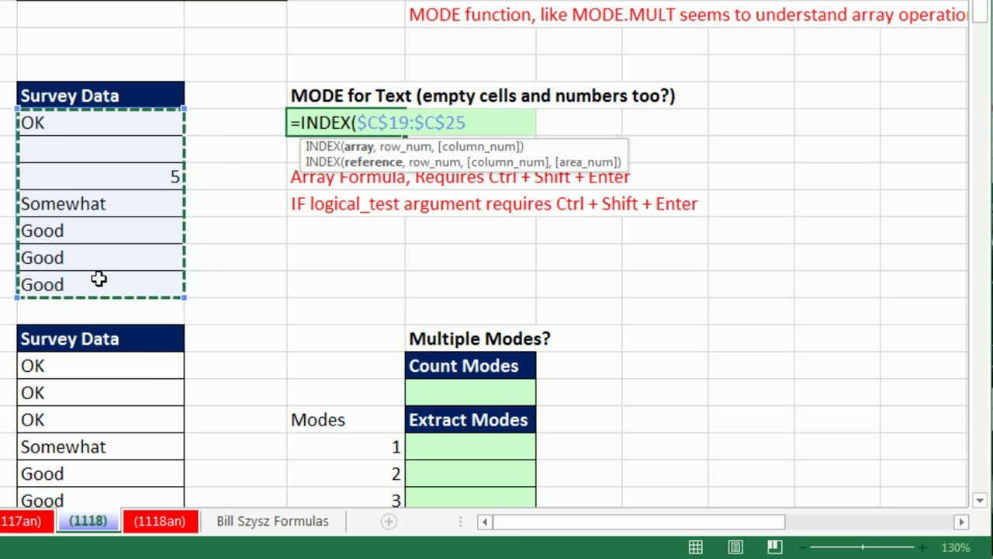
type(",")
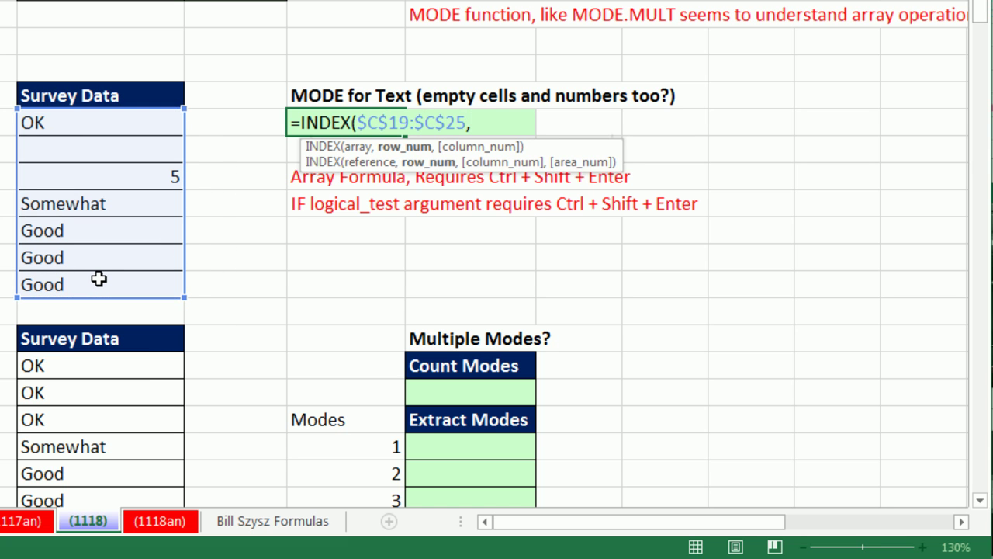
- Nest MODE(MATCH($C$19:$C$25,$C$19:$C$25,0)) as the row number of the INDEX formula in E19
type("mode(")
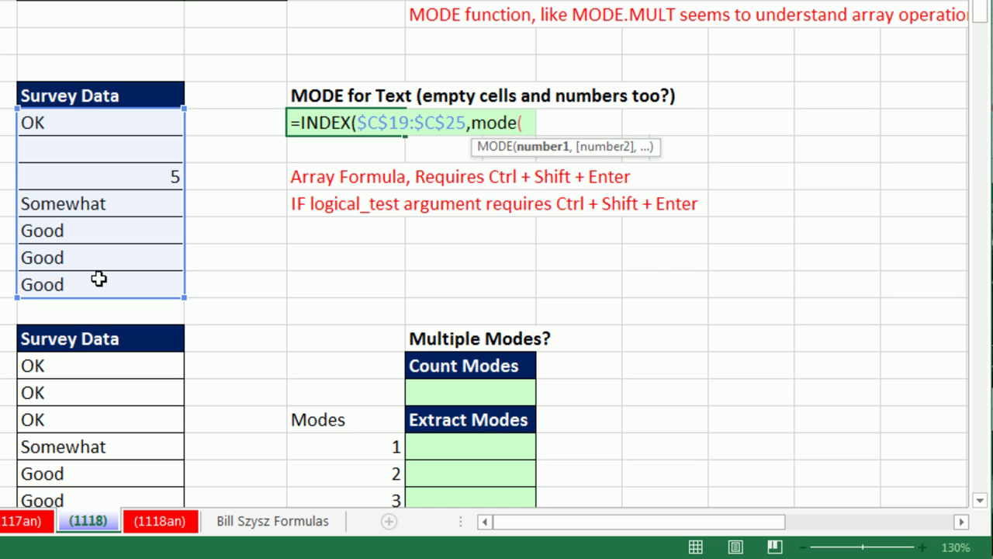
type("mat")
key("Tab")
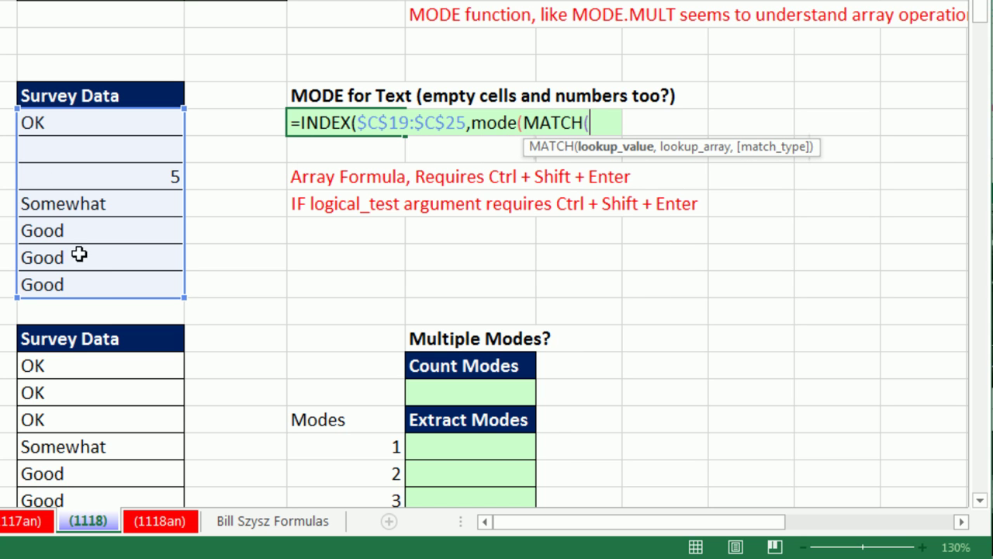
left_click_drag(71, 122, 83, 281)
key("F4")
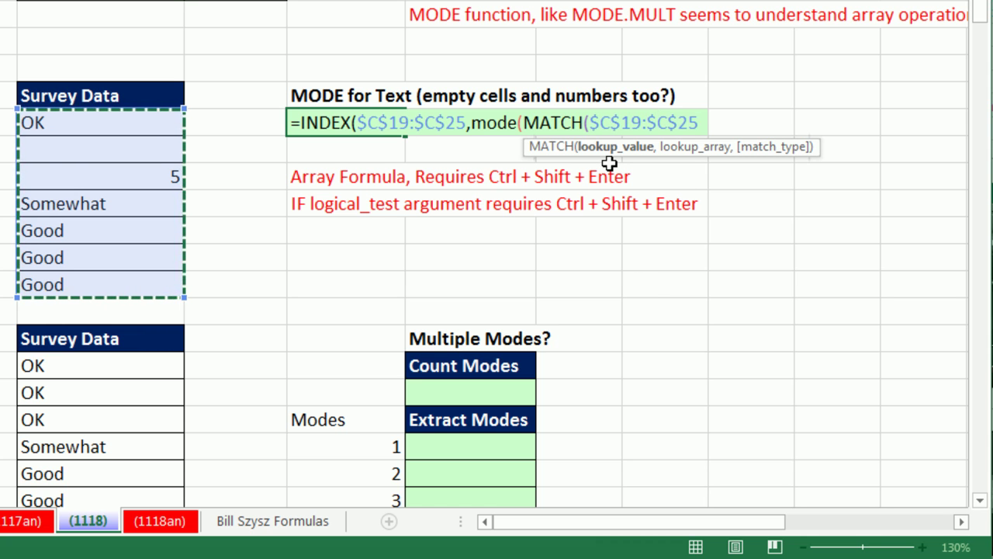
type(",")
left_click_drag(114, 122, 111, 288)
key("F4")
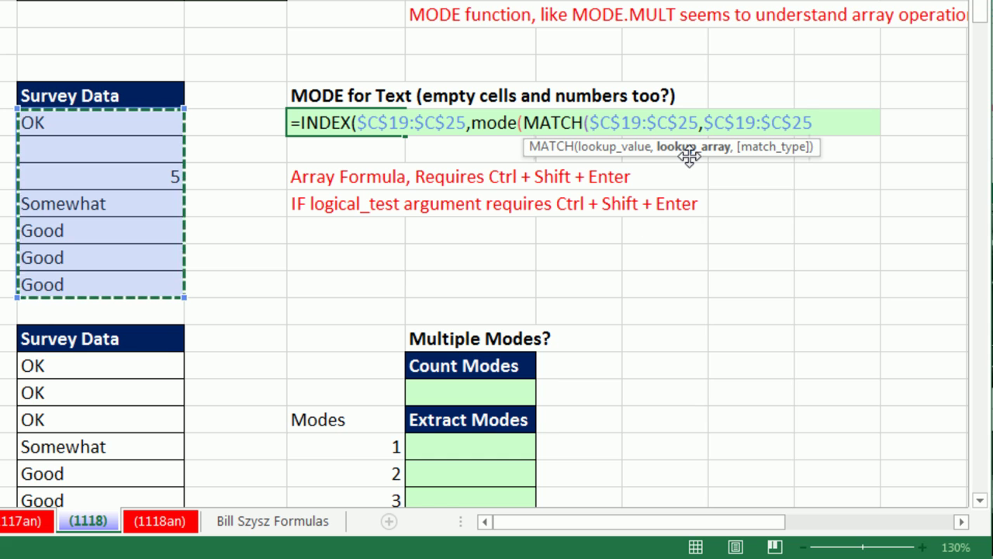
type(",0)")
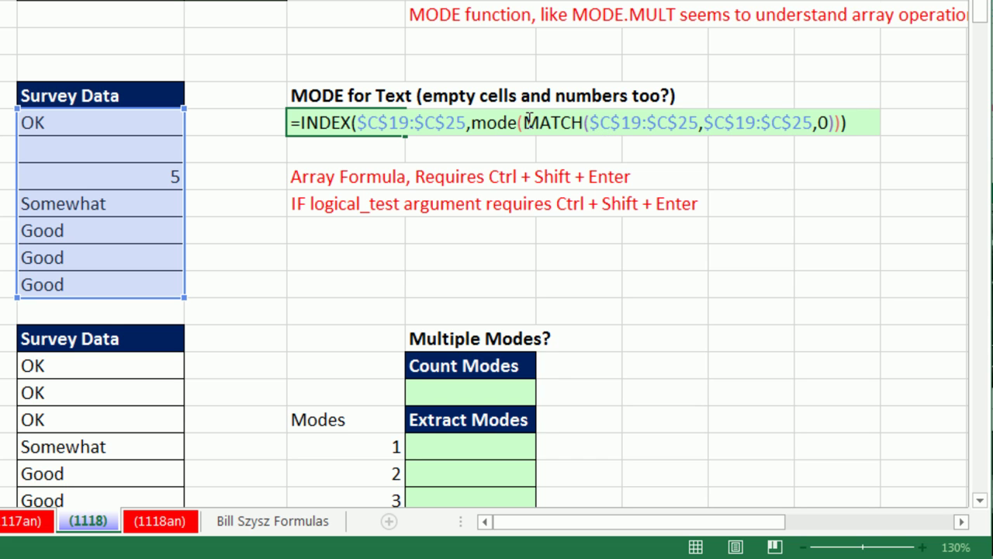
- Evaluate the MATCH part of the E19 formula in place, restore it, and enter the formula
left_click(526, 118)
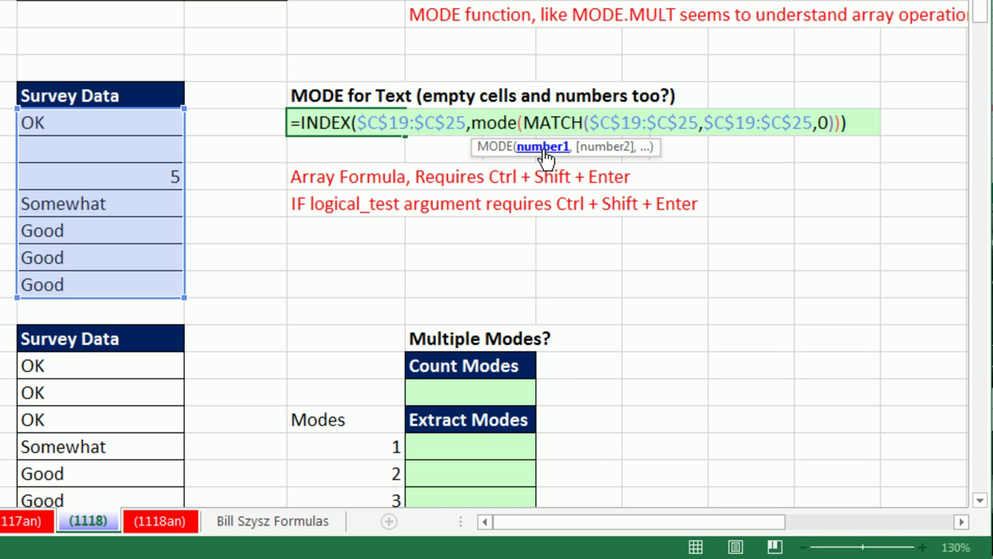
left_click(545, 148)
key("F9")
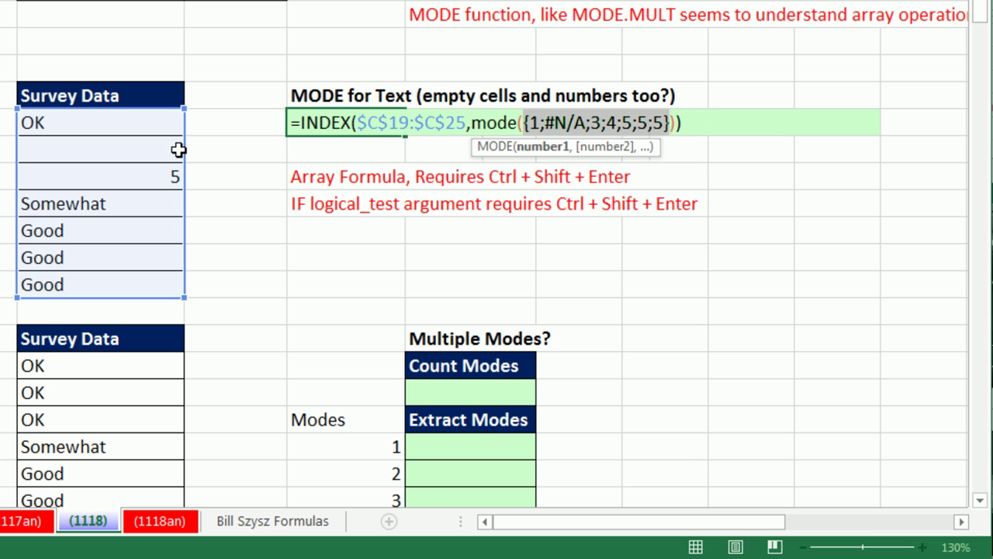
key("ctrl+z")
key("Return")
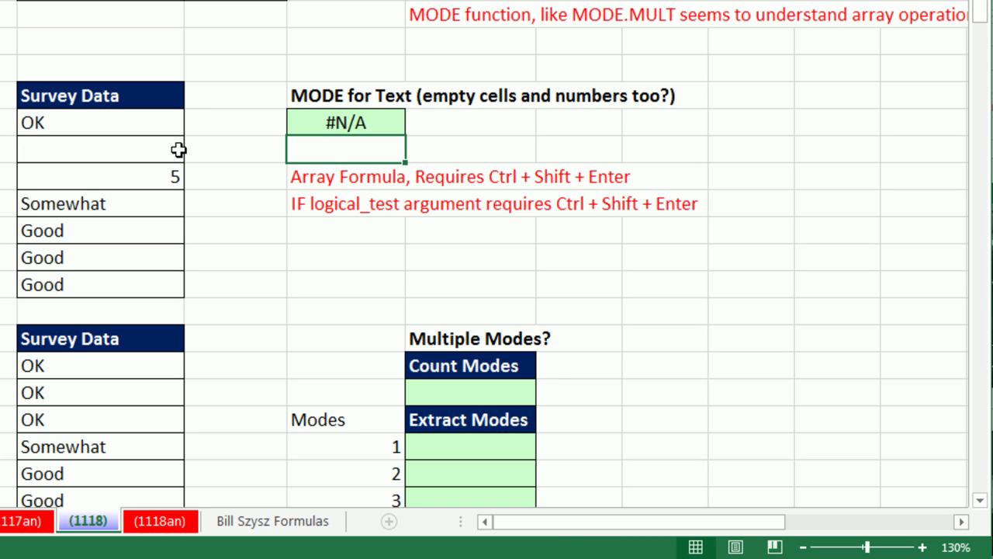
- Reopen the E19 formula, evaluate MODE's number1 argument in place to examine its array, and restore the expression
double_click(329, 124)
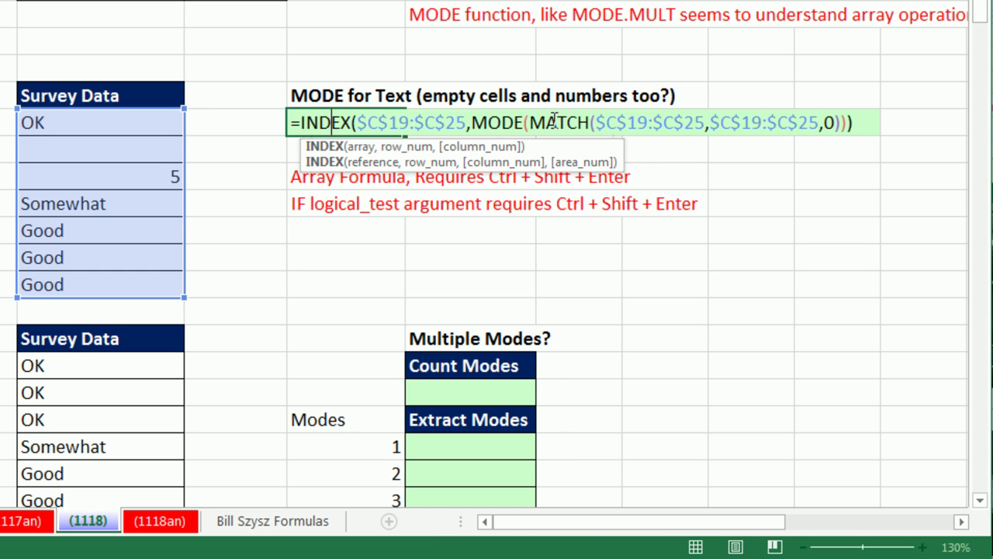
left_click(531, 125)
left_click(543, 147)
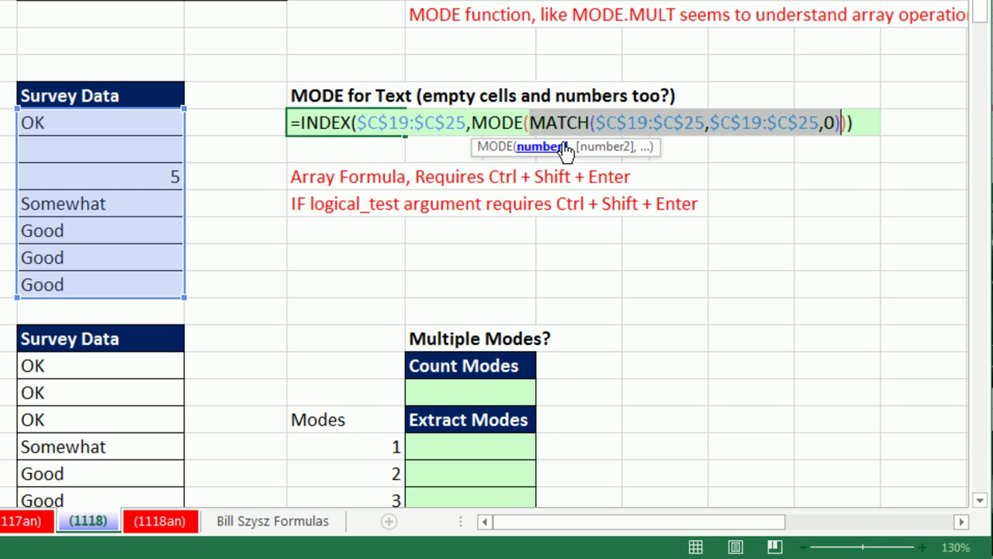
key("F9")
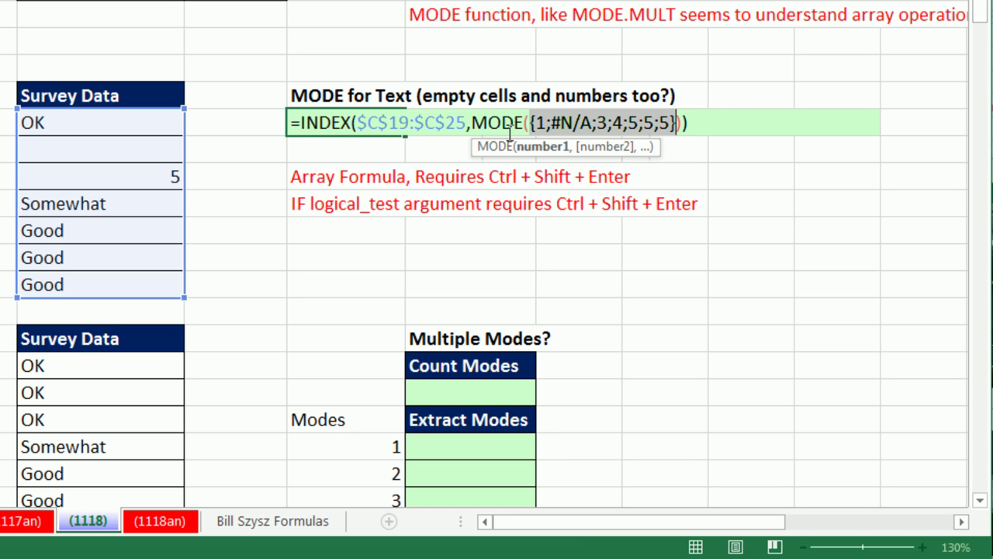
key("ctrl+z")
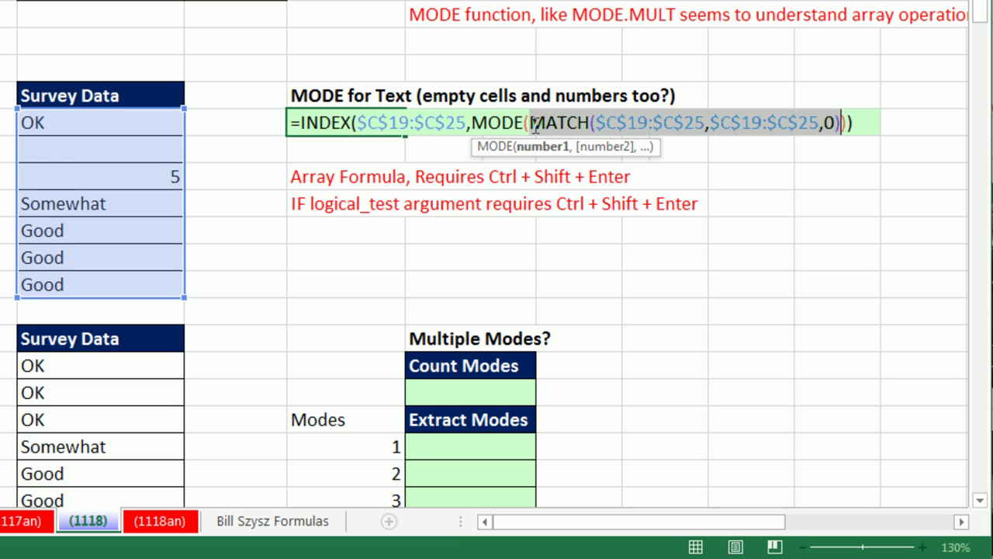
- Insert an IF function before MATCH in the E19 formula, with ISTEXT($C$19:$C$25) as its logical test
left_click(536, 128)
type("if")
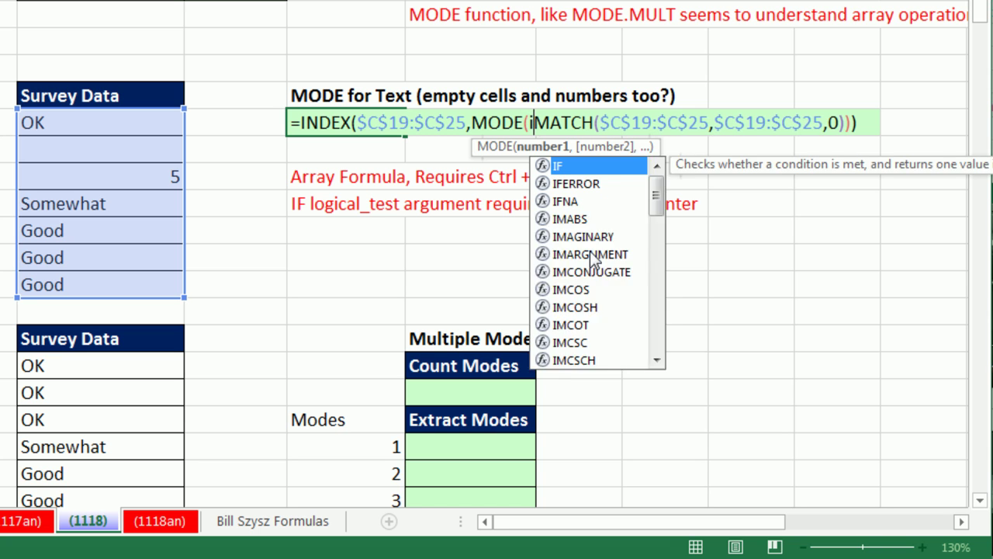
key("Tab")
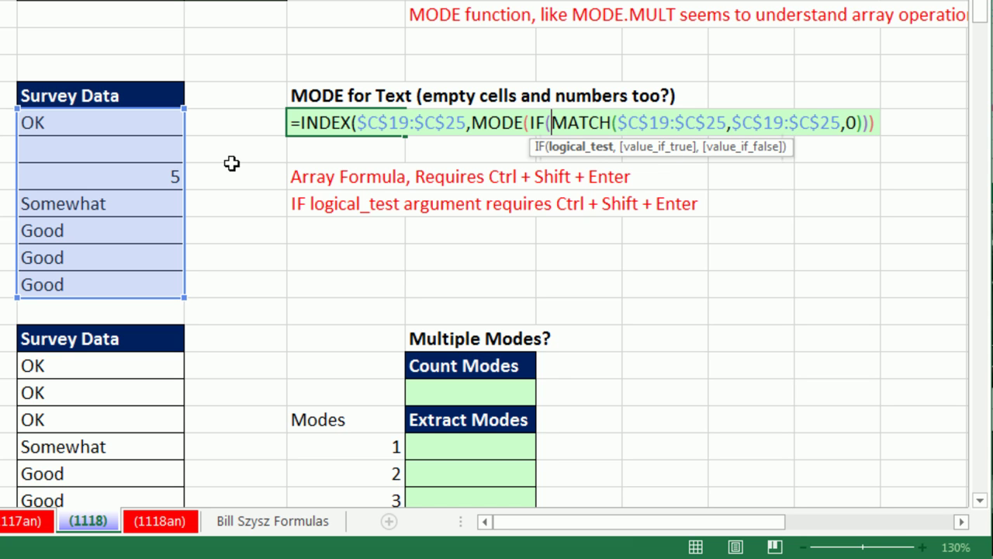
type("istex")
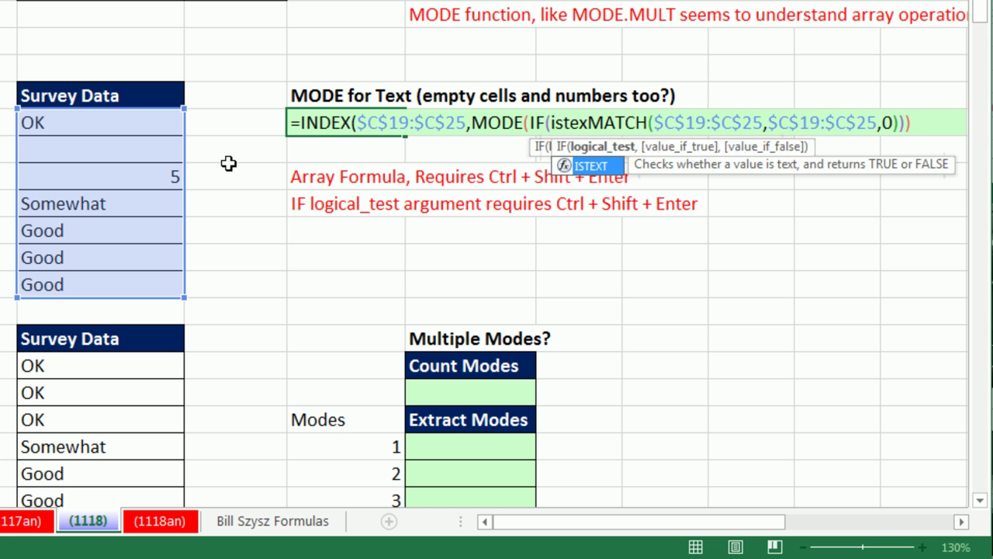
key("Tab")
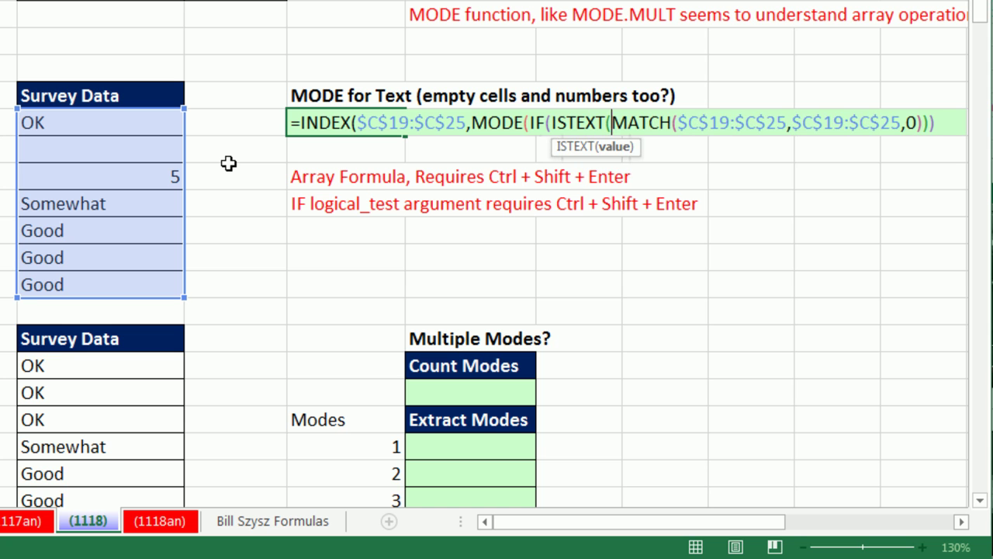
left_click_drag(93, 130, 96, 264)
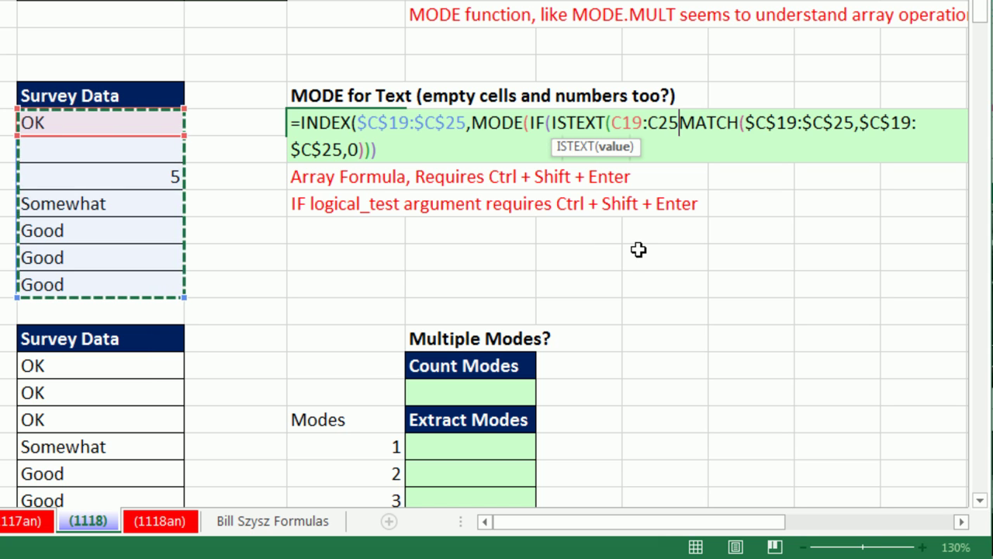
key("F4")
type(")")
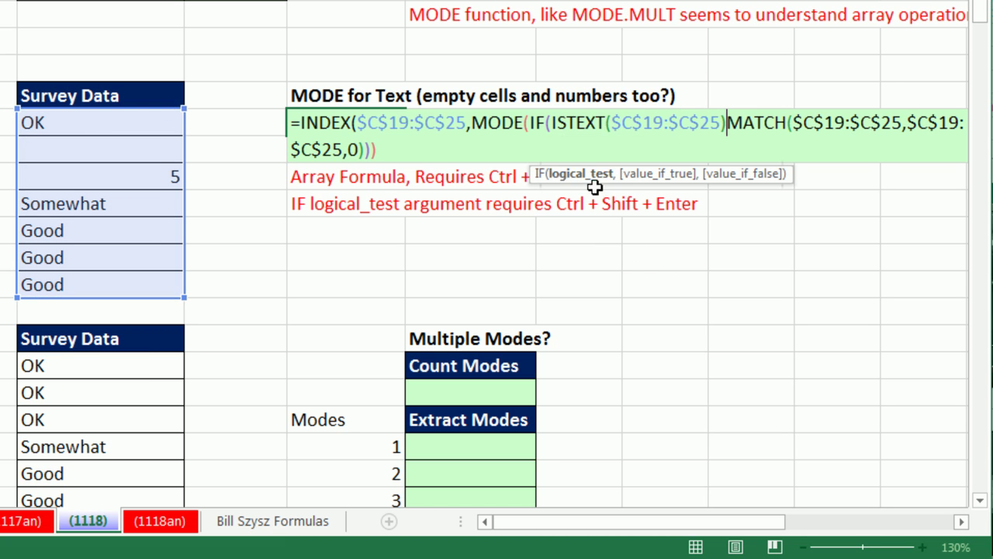
type(",")
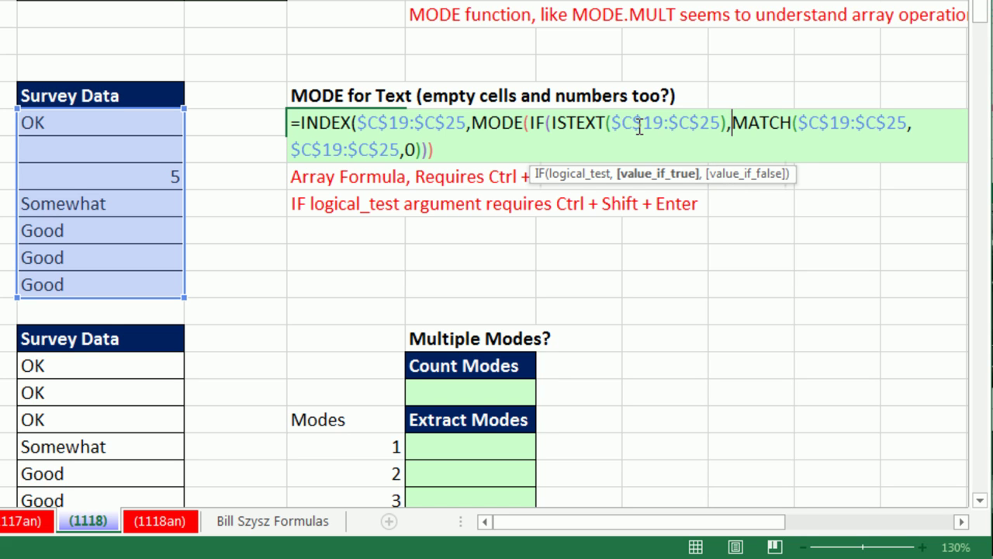
- Evaluate the IF function's logical_test argument in place to examine its array, and restore the ISTEXT expression
left_click(639, 127)
key("Left")
key("Left")
key("Left")
key("Left")
key("Left")
key("Left")
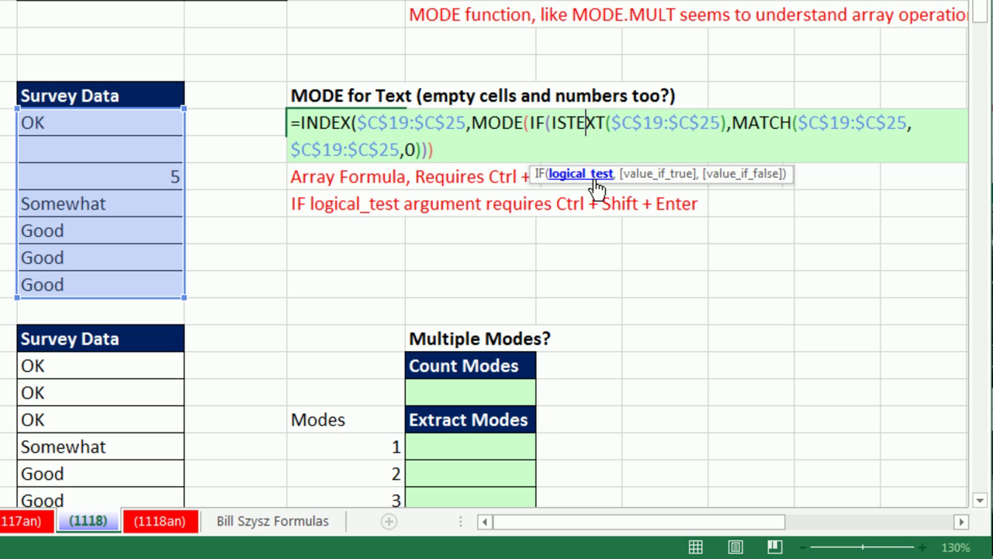
left_click(594, 180)
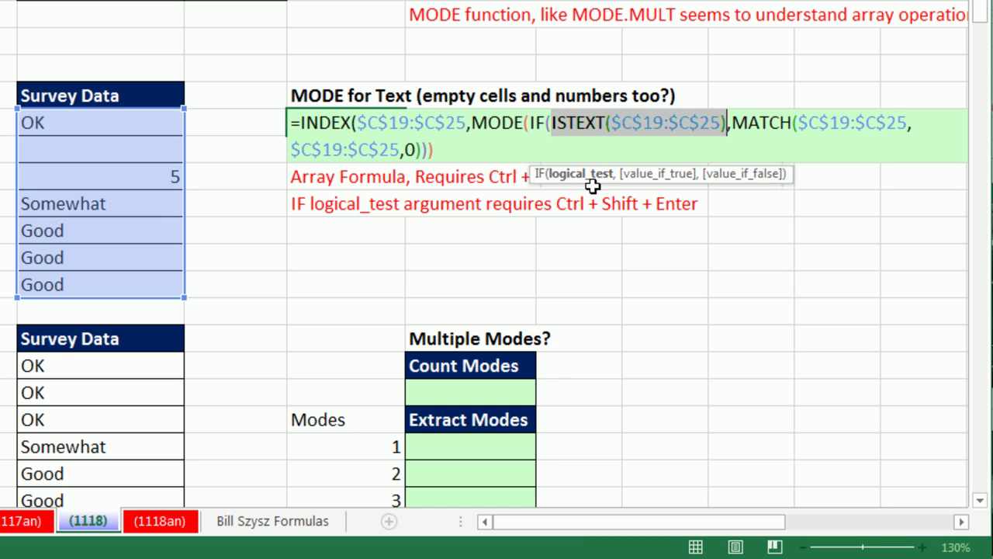
key("F9")
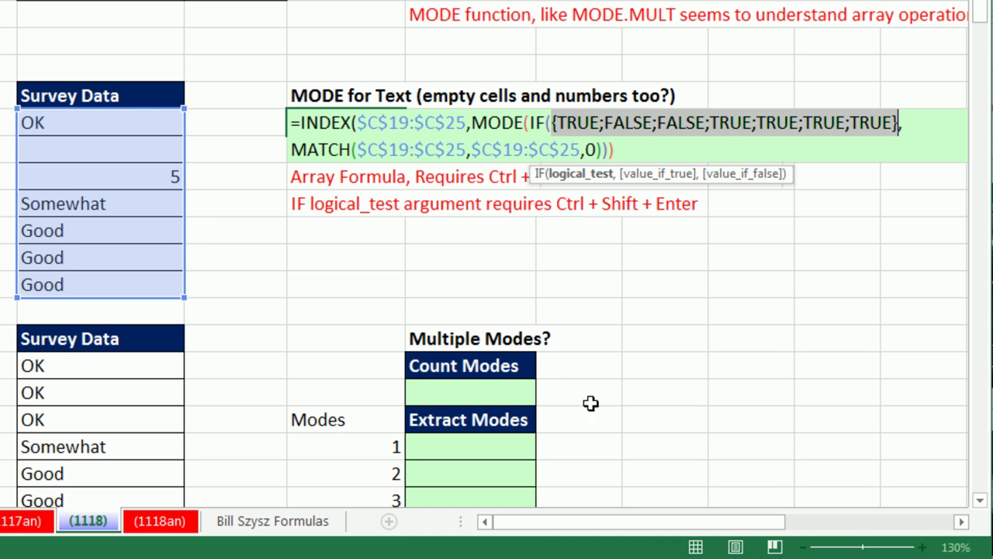
key("ctrl+z")
- Keep MATCH as IF's value_if_true, leave value_if_false out, and add the missing closing parenthesis to the E19 formula
left_click(735, 122)
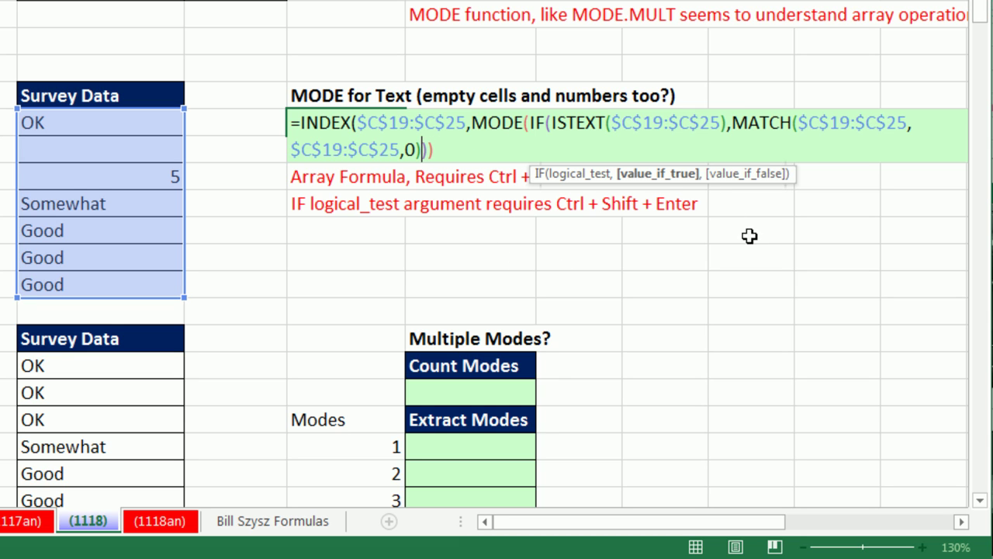
type(",")
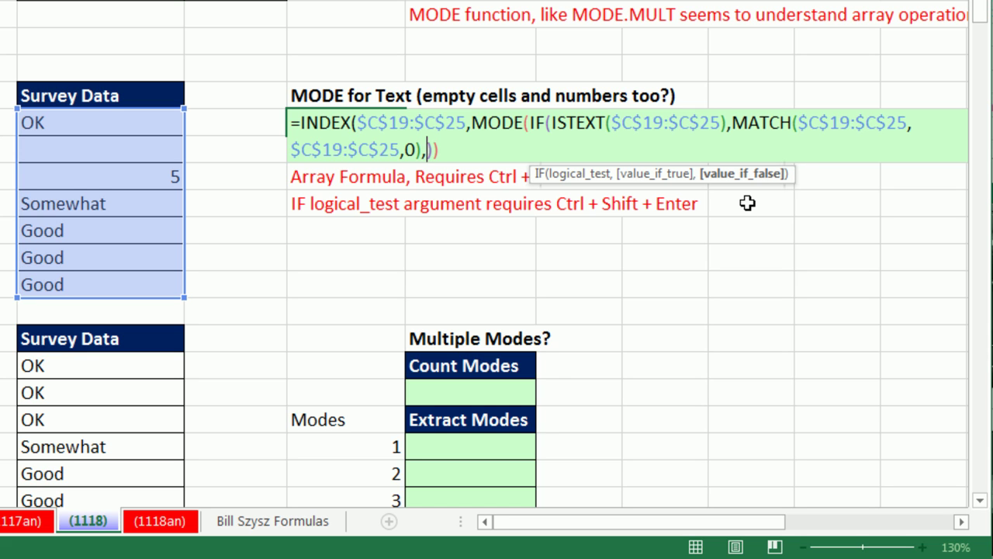
key("BackSpace")
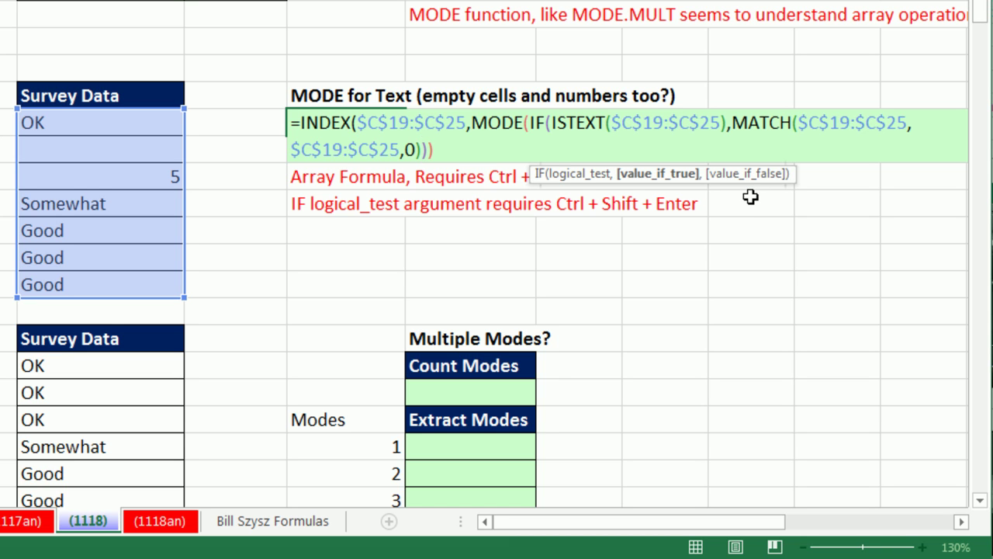
key("Right")
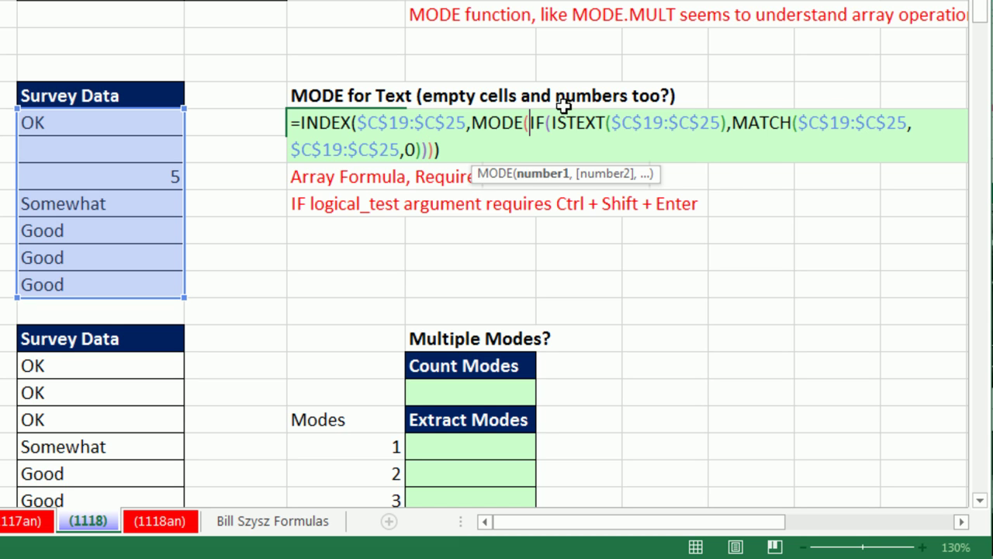
- Evaluate MODE's number1 argument containing the IF function in place, and restore the expression
left_click(549, 179)
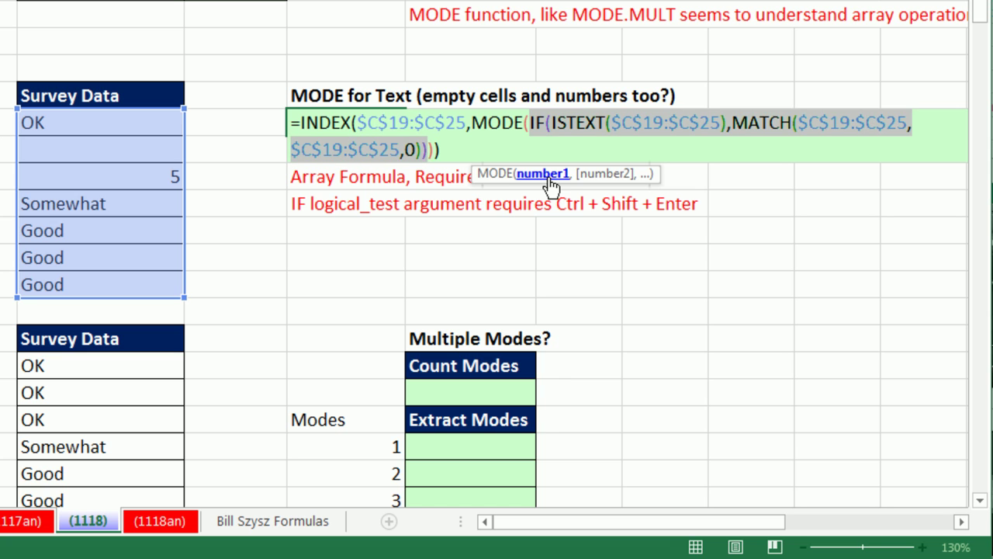
key("F9")
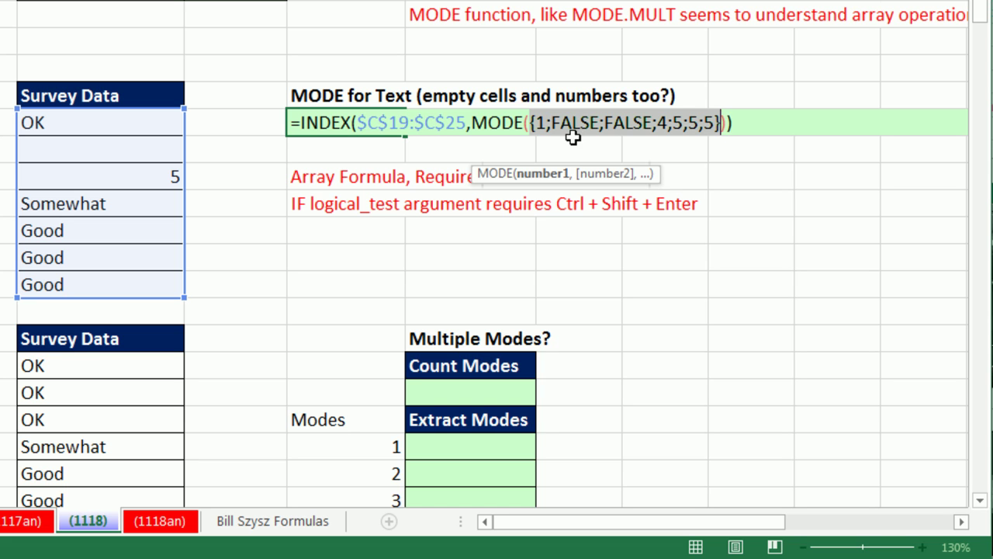
key("ctrl+z")
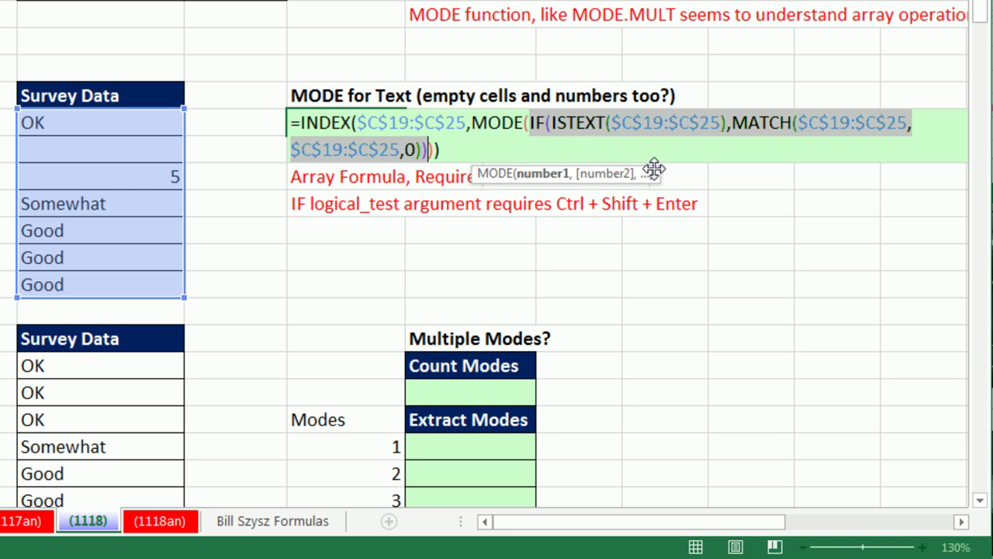
- Enter the E19 formula as a regular formula, and try moving the cell to E16 and back to E19
key("Return")
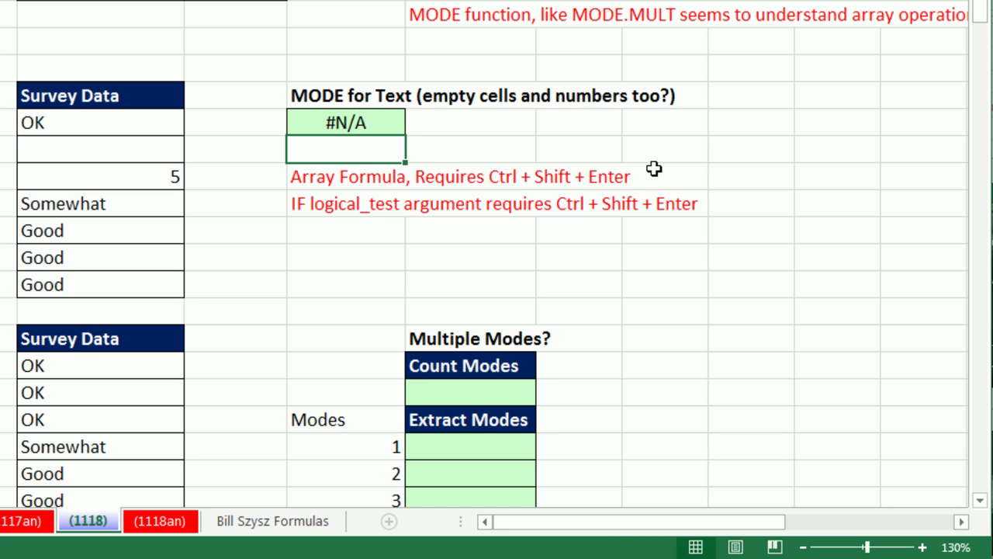
left_click(351, 122)
left_click_drag(351, 122, 355, 41)
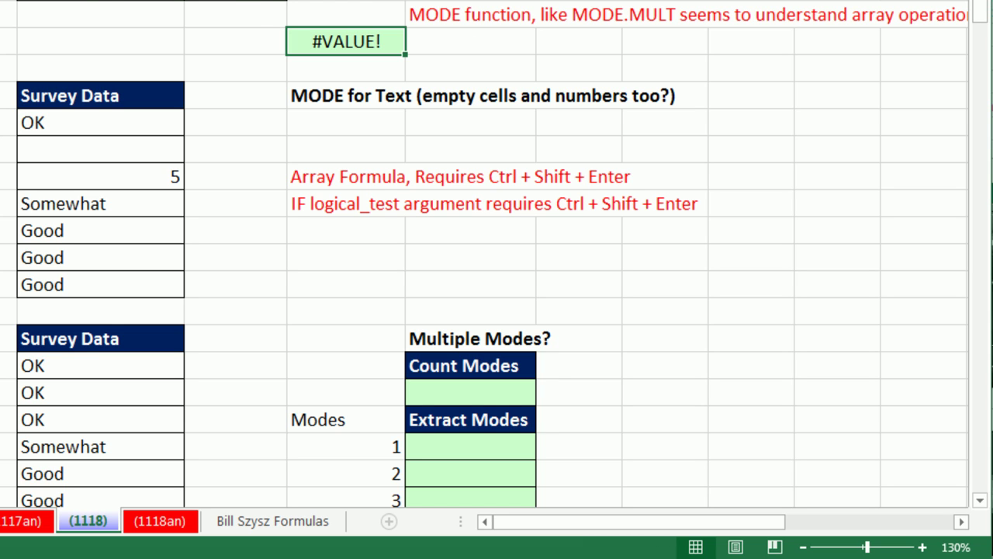
left_click_drag(346, 56, 346, 121)
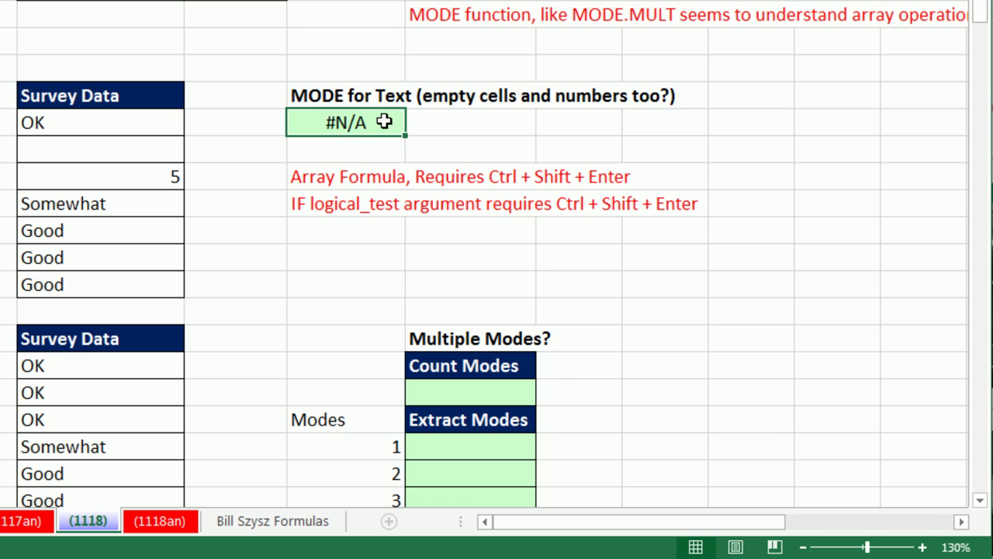
- Reopen the E19 formula and enter it as an array formula
key("F2")
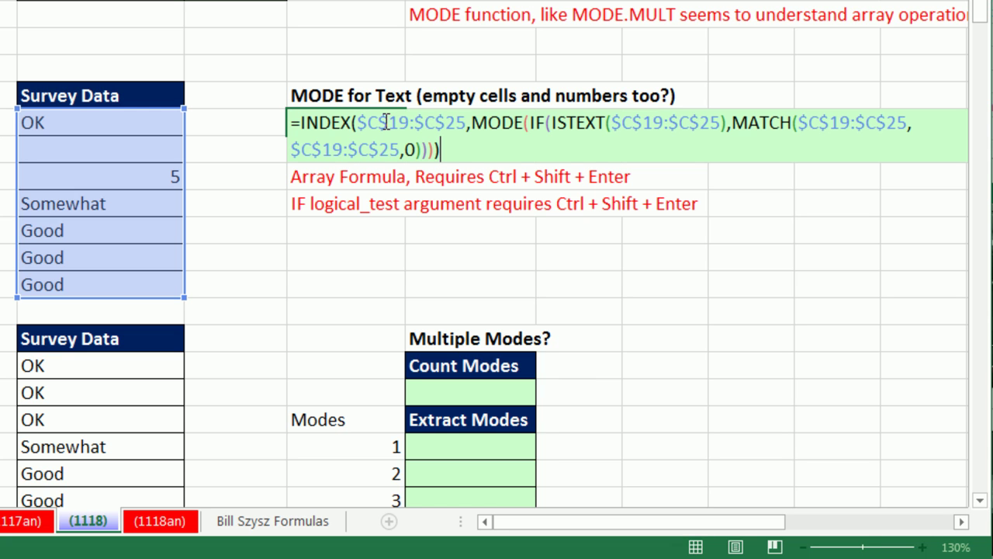
left_click(552, 126)
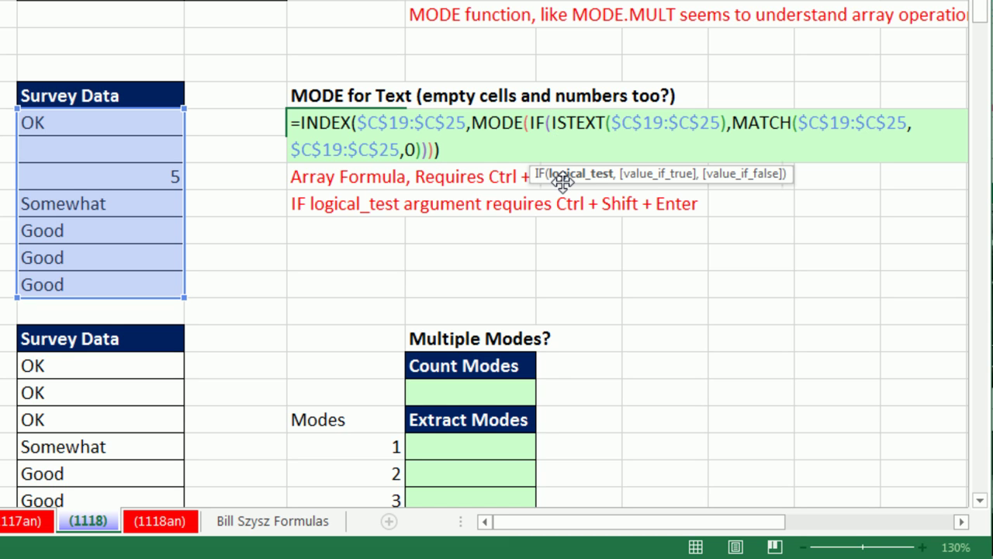
key("ctrl+shift+Return")
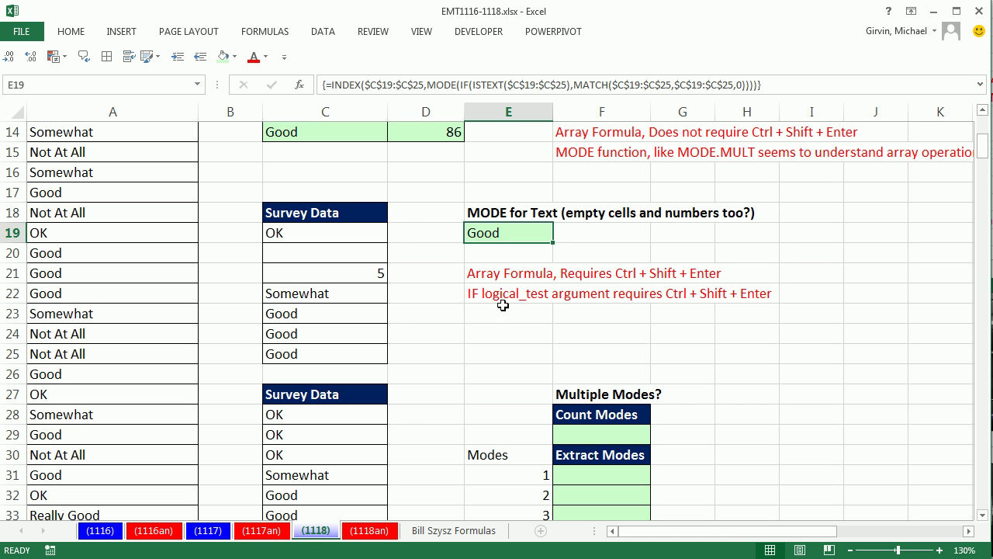
- Start a MODE.MULT formula in F29 with a nested MATCH using the absolute range $C$28:$C$36 as lookup value
scroll(636, 302, "down", 2)
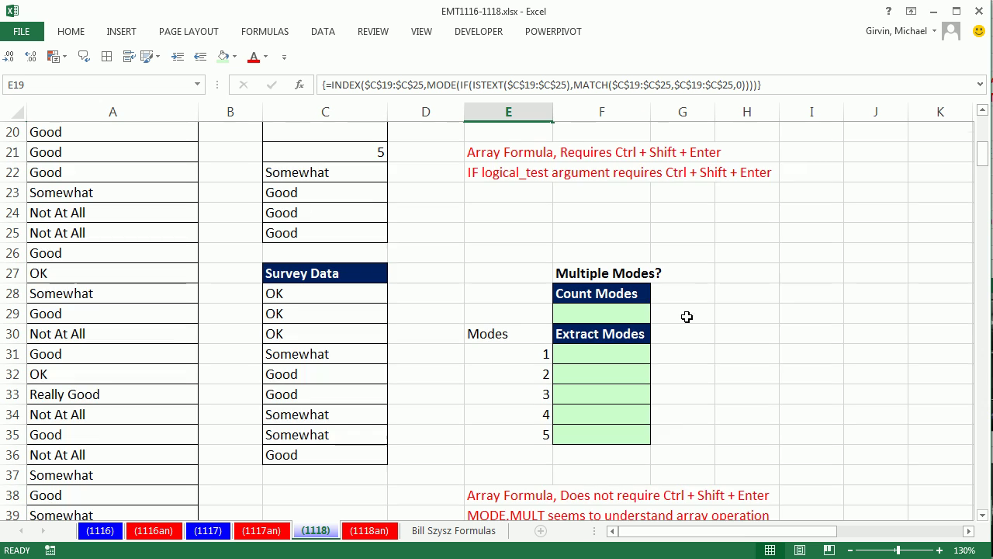
scroll(543, 303, "down", 1)
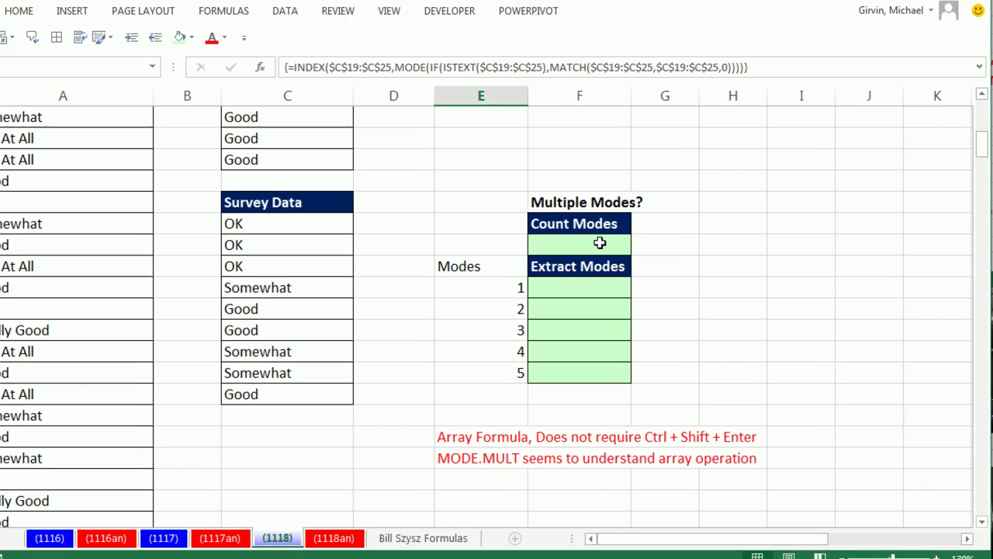
left_click(599, 251)
type("=mode")
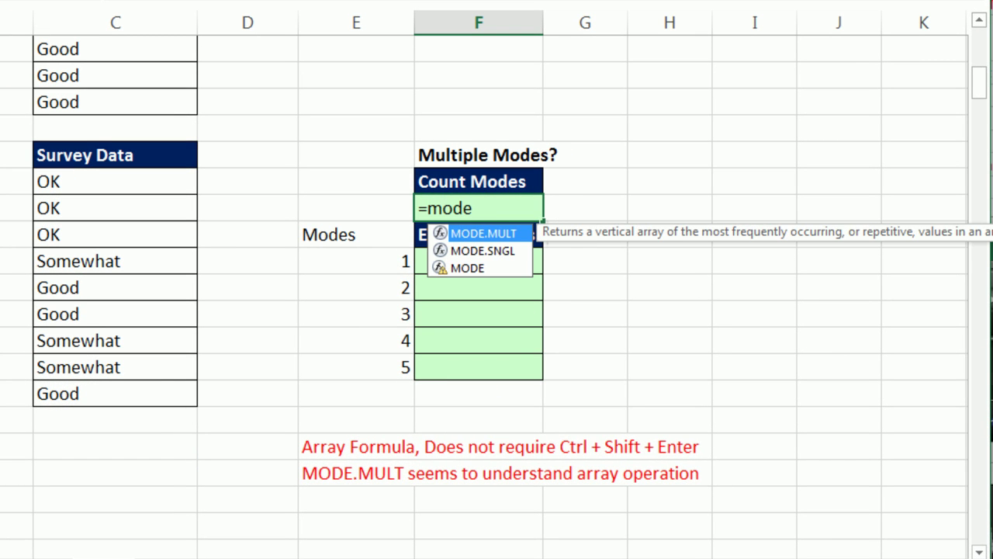
key("Tab")
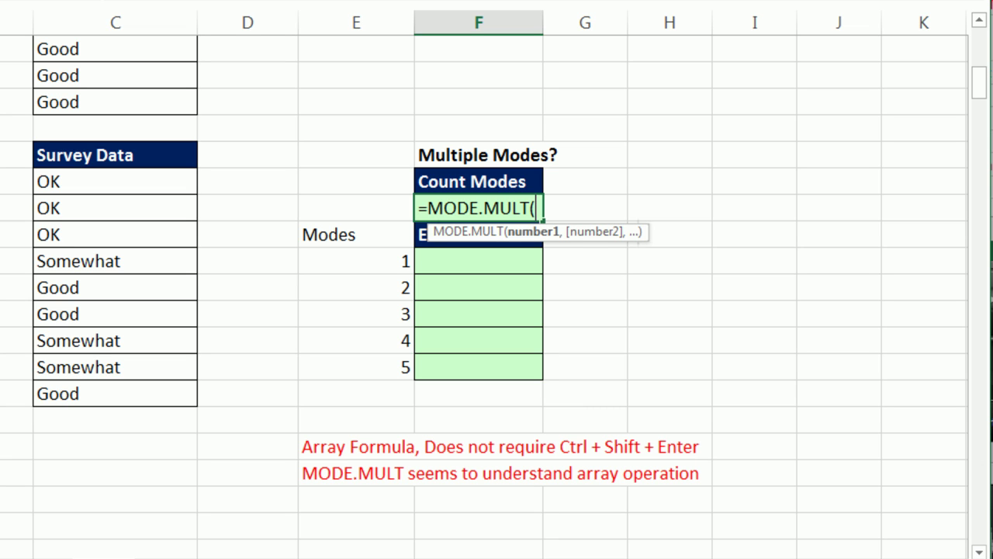
type("mat")
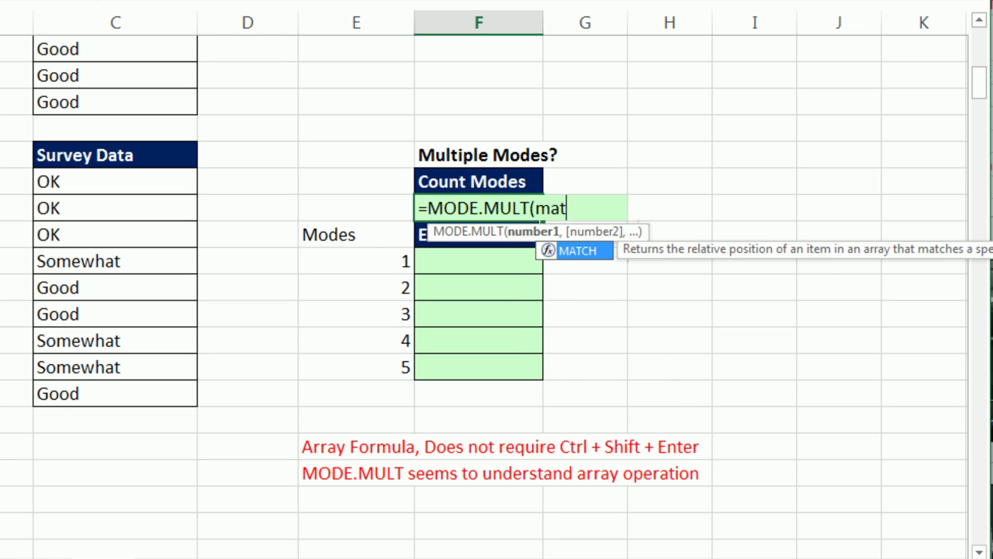
key("Tab")
left_click_drag(47, 185, 74, 393)
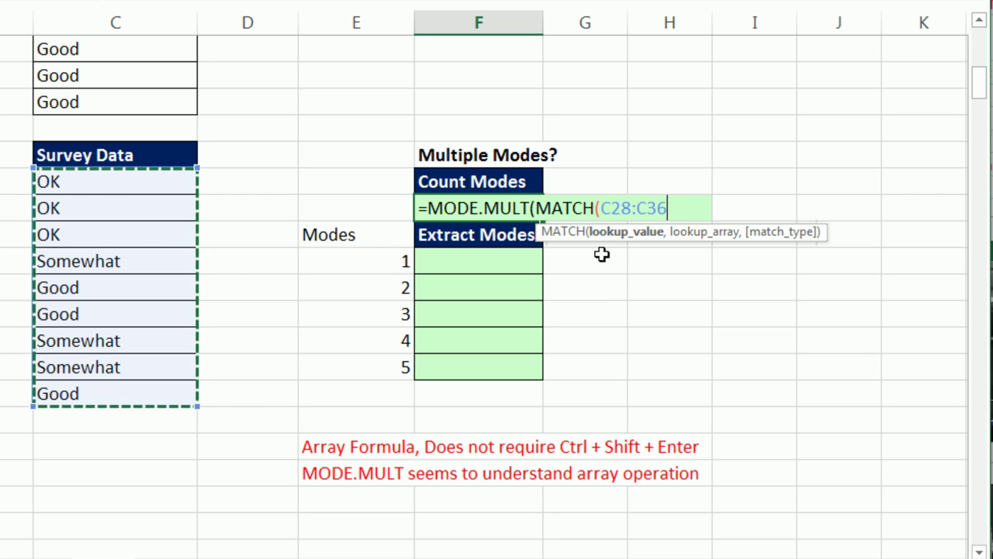
key("F4")
type(",")
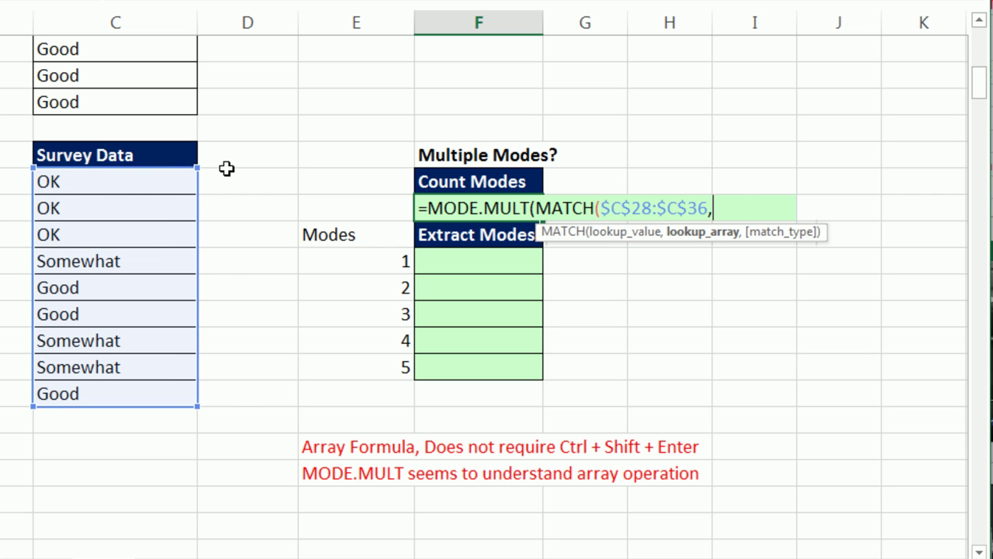
- Complete the nested MATCH with lookup array $C$28:$C$36 and match type 0, and close both functions
left_click_drag(148, 180, 153, 395)
key("F4")
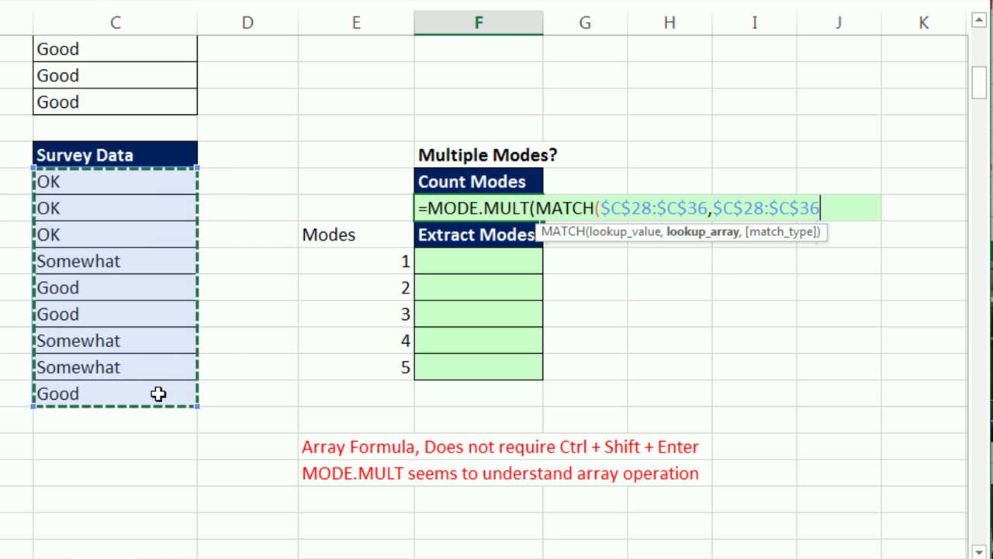
type(",0))")
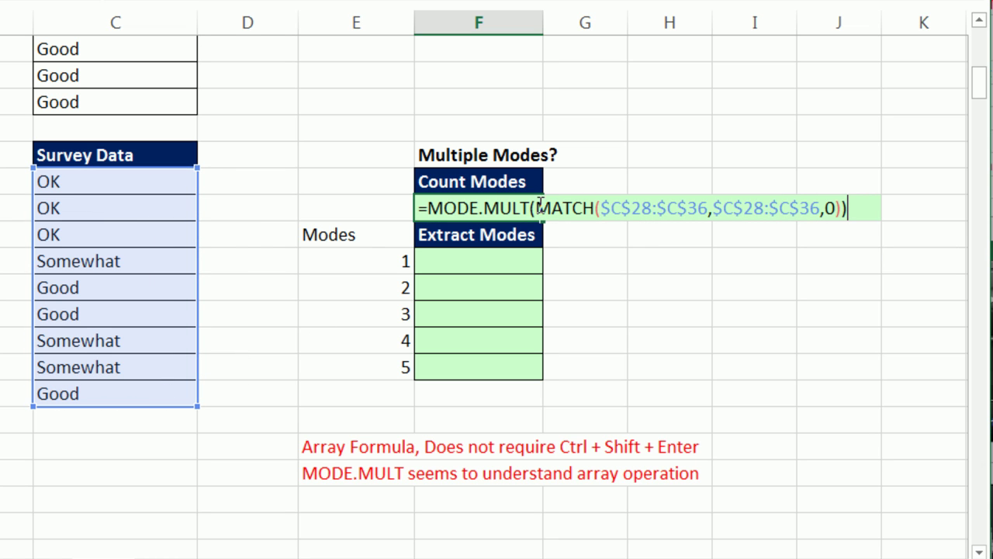
- Evaluate MODE.MULT's number1 argument in place to examine the array of positions, and restore the MATCH expression
left_click(536, 233)
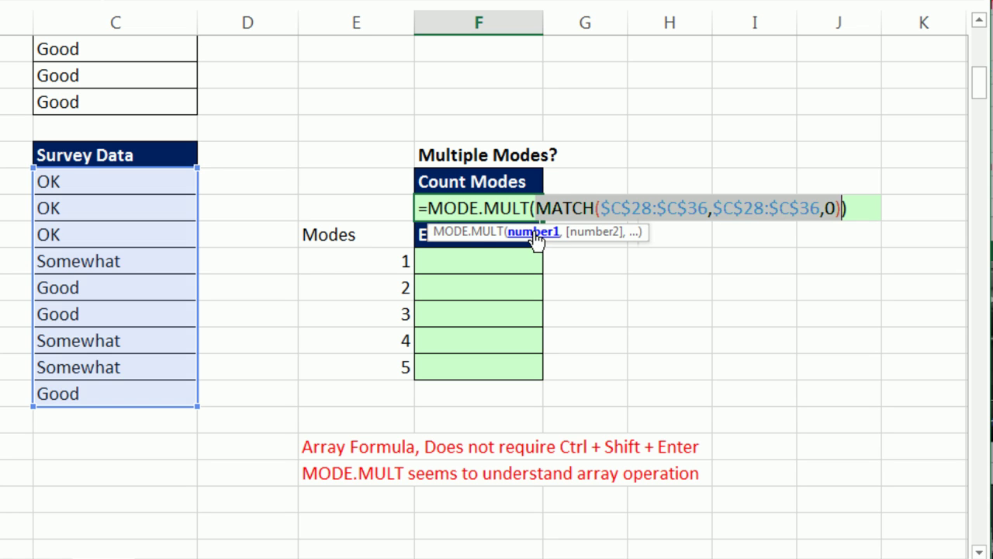
key("F9")
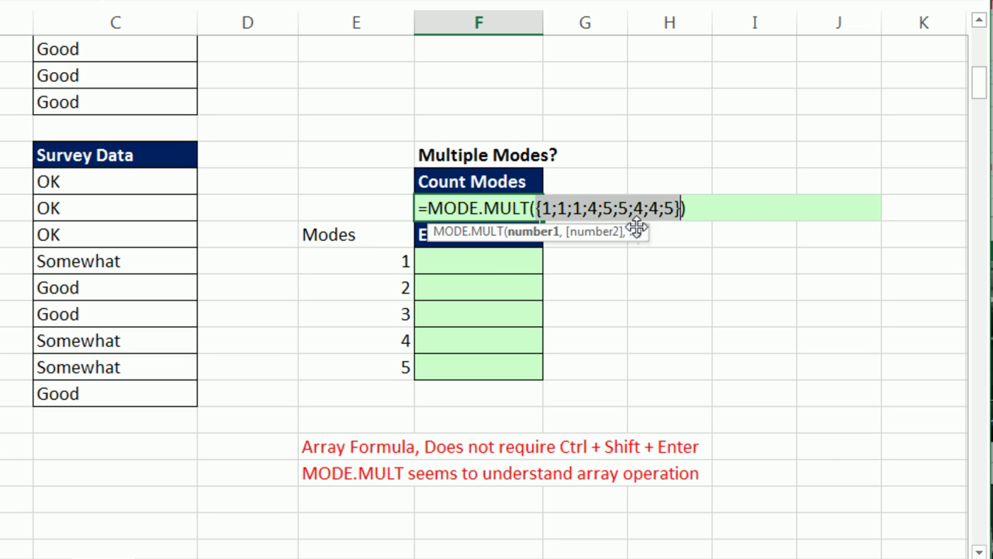
key("ctrl+z")
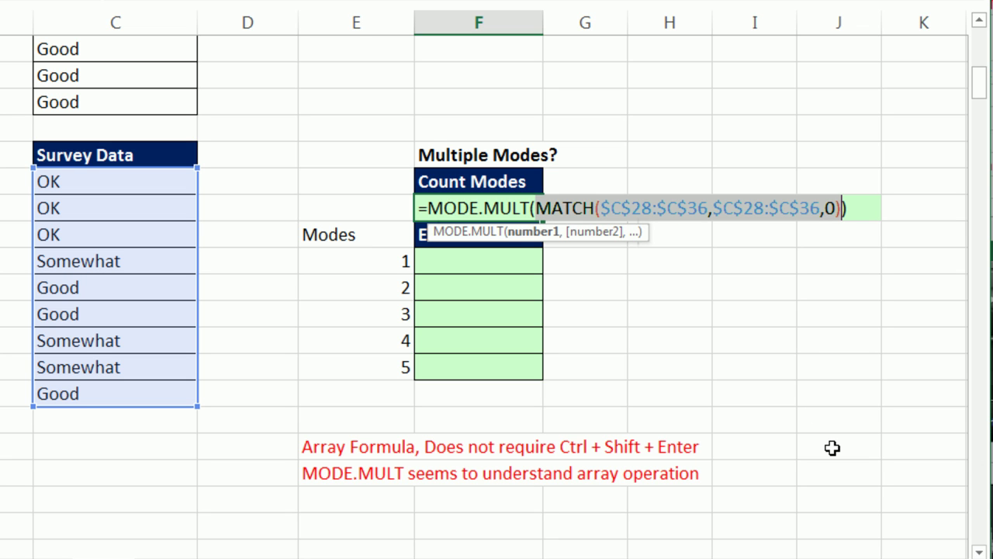
- Evaluate the entire MODE.MULT expression in place to examine the array of mode positions, and restore the expression
left_click_drag(429, 210, 642, 232)
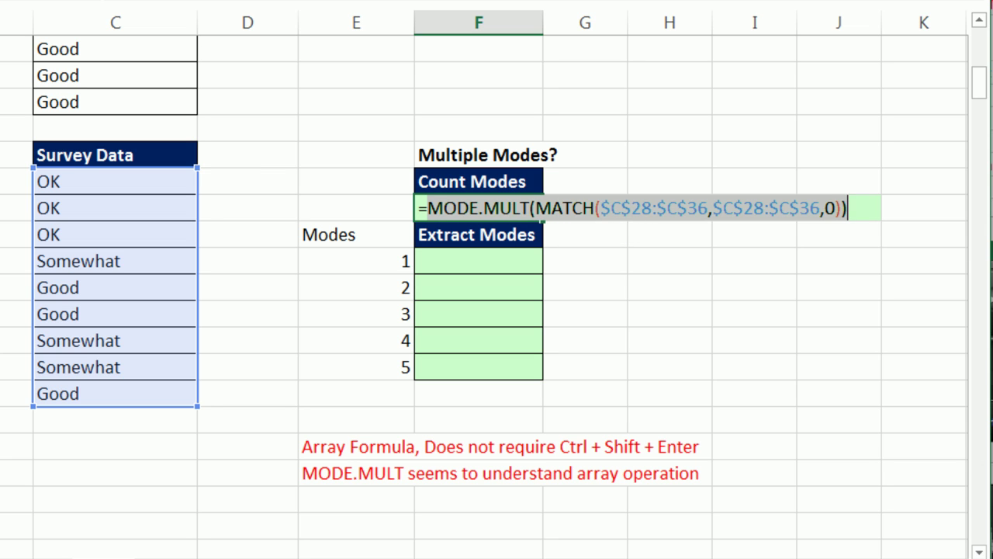
key("F9")
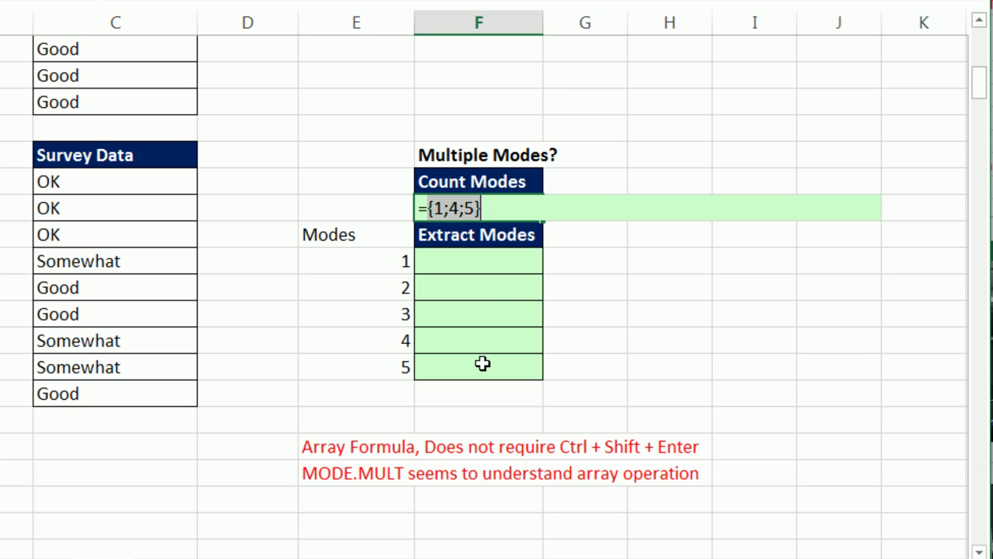
key("ctrl+z")
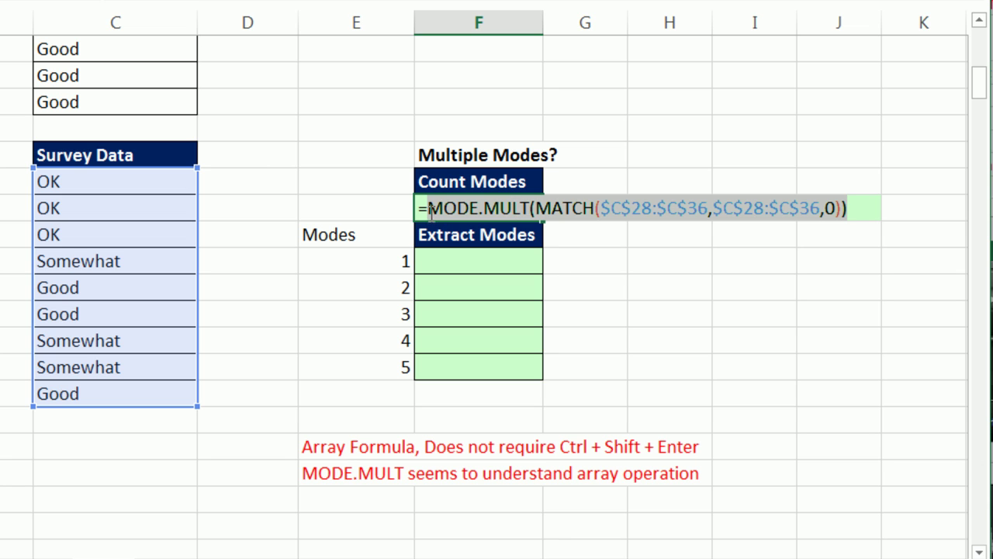
- Wrap the MODE.MULT expression in F29 in a COUNT function and enter the formula
left_click(431, 209)
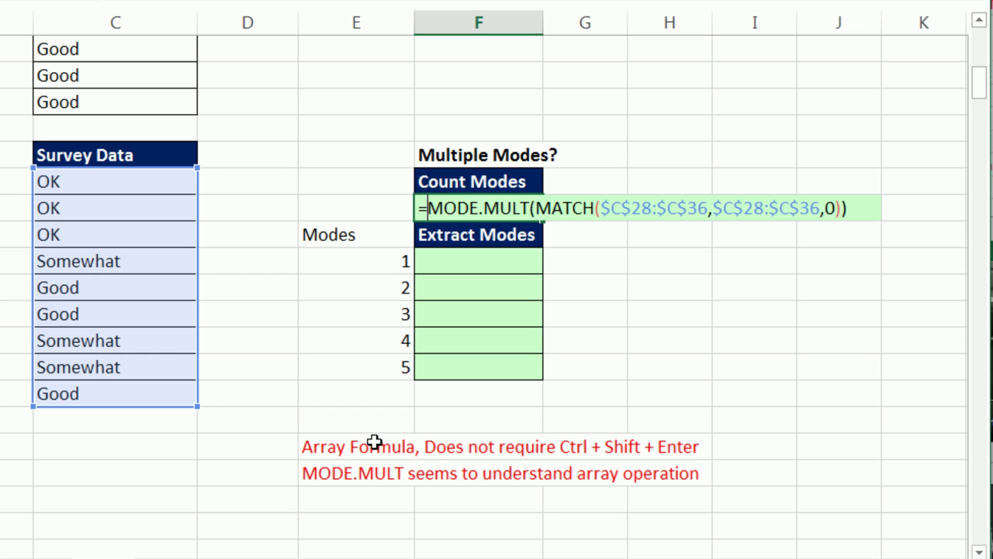
type("cod")
key("BackSpace")
type("u")
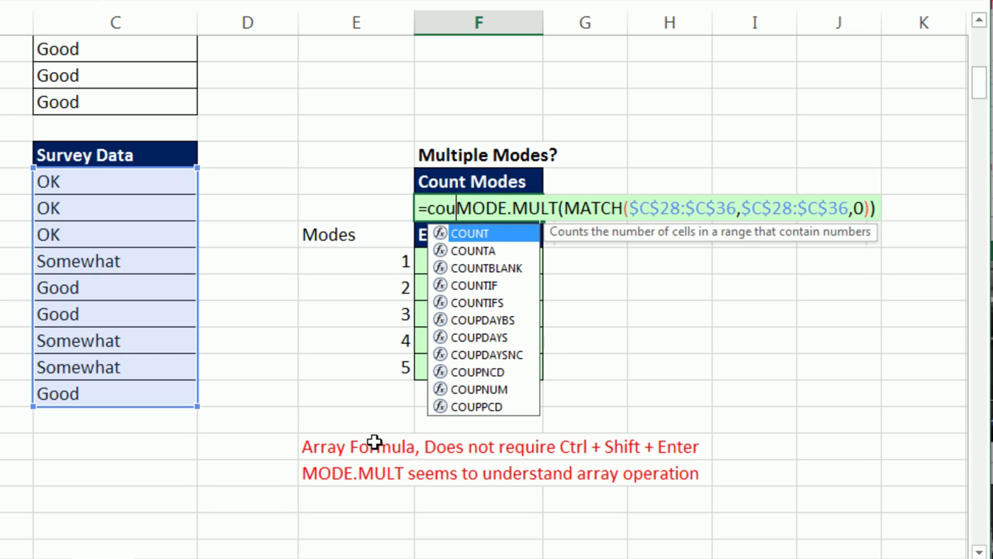
key("Tab")
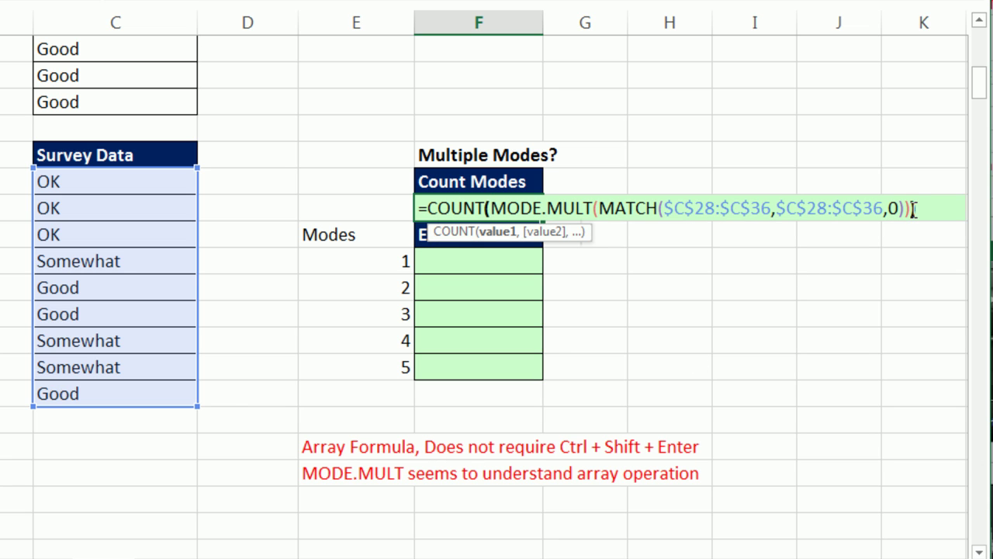
left_click(534, 205)
key("Return")
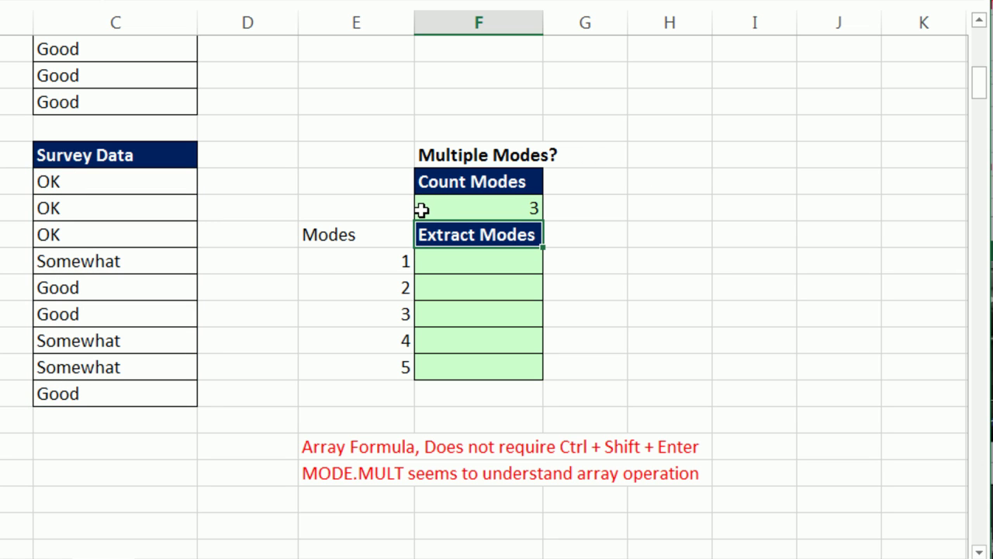
- Copy the MODE.MULT expression from F29 and start a SMALL formula in F31 with that expression as the array
double_click(431, 208)
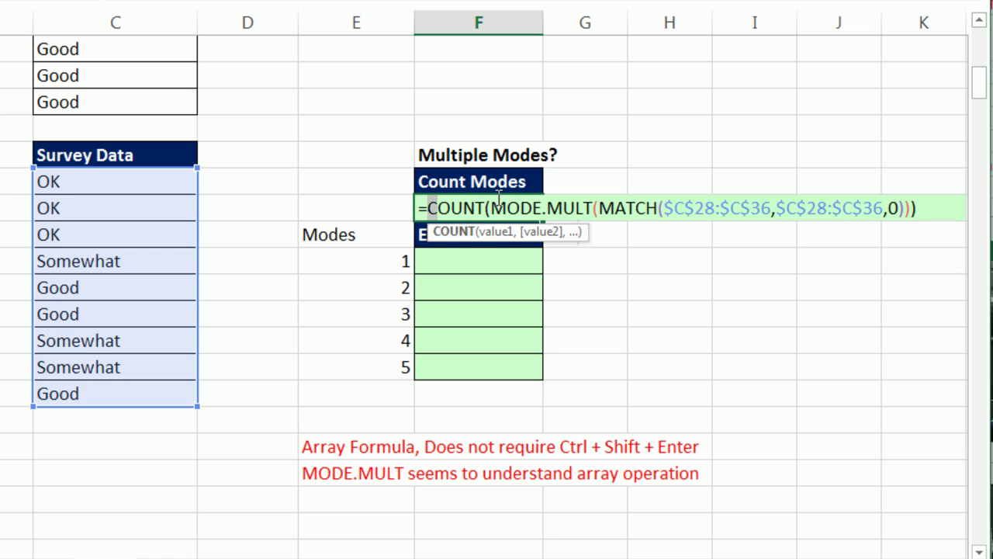
left_click(498, 232)
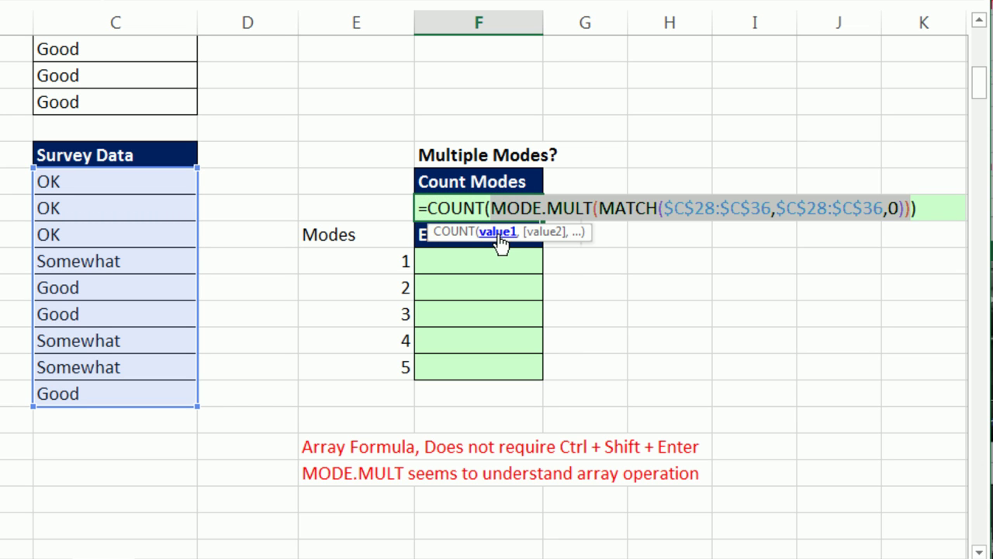
key("Escape")
left_click(460, 261)
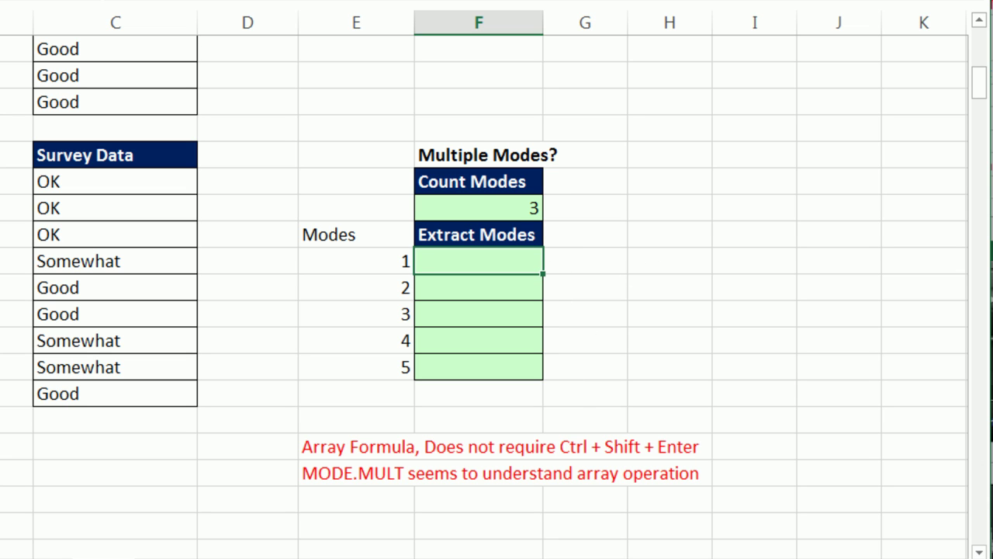
type("=sm")
key("Tab")
type("MODE.MULT(MATCH($C$28:$C$36,$C$28:$C$36,0))")
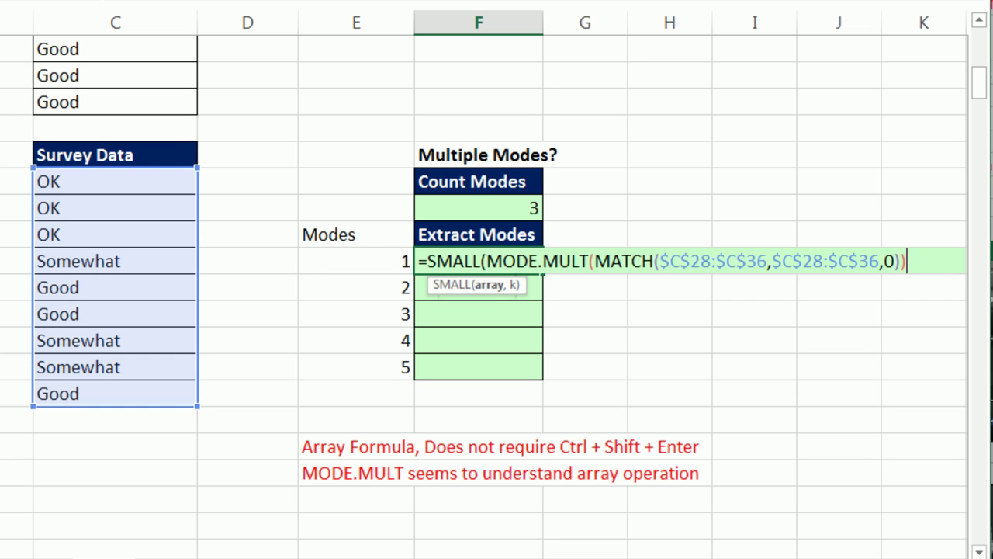
- Complete the SMALL formula with E31 as k, enter it, and fill it down through F35
type(",")
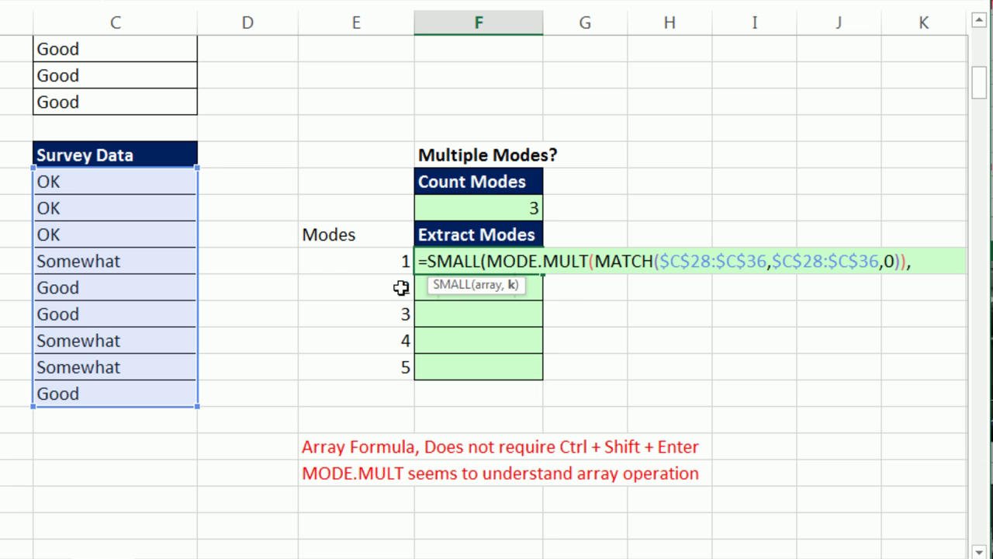
left_click(388, 264)
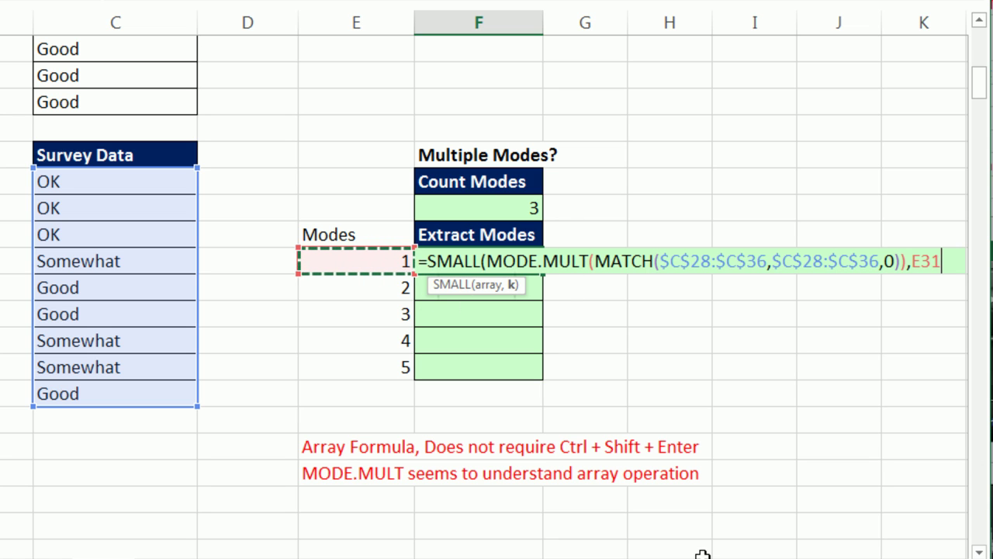
type(")")
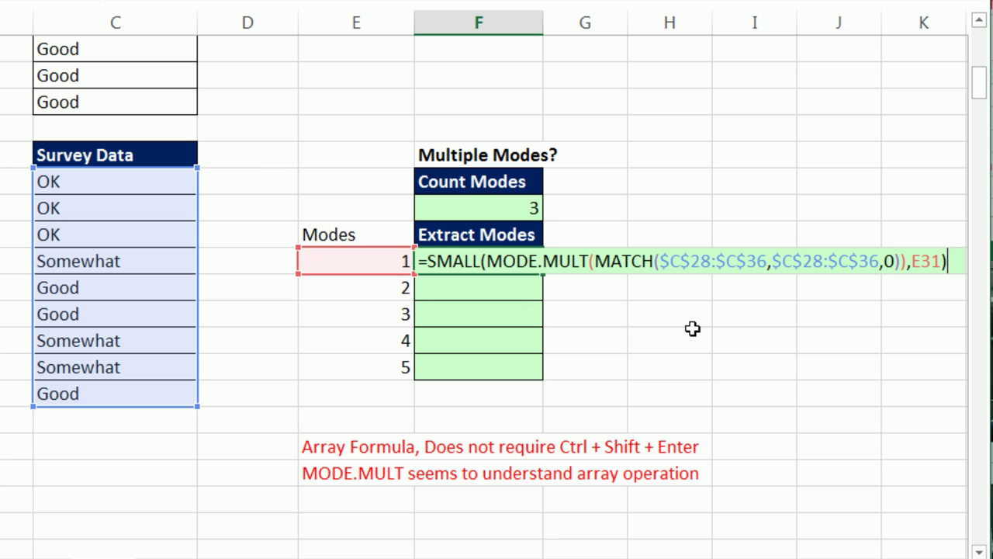
key("ctrl+Return")
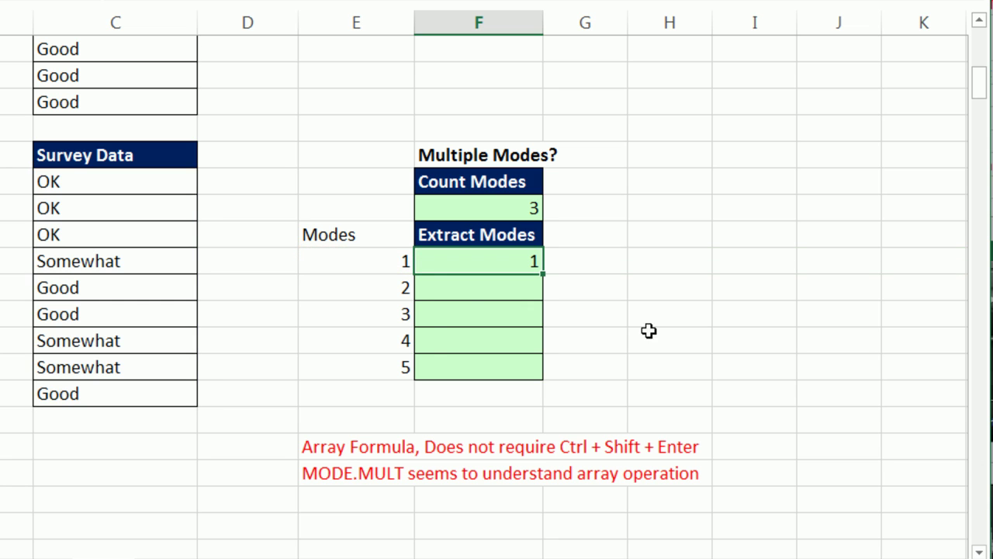
double_click(543, 273)
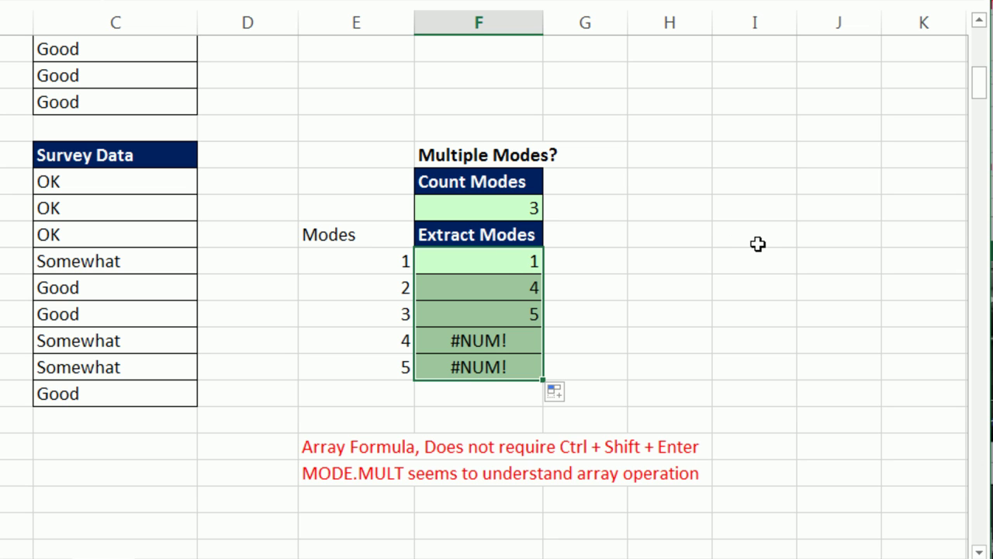
- Reopen the F31 formula and insert an INDEX function before SMALL, with the absolute range $C$28:$C$36 as array
left_click(528, 253)
key("F2")
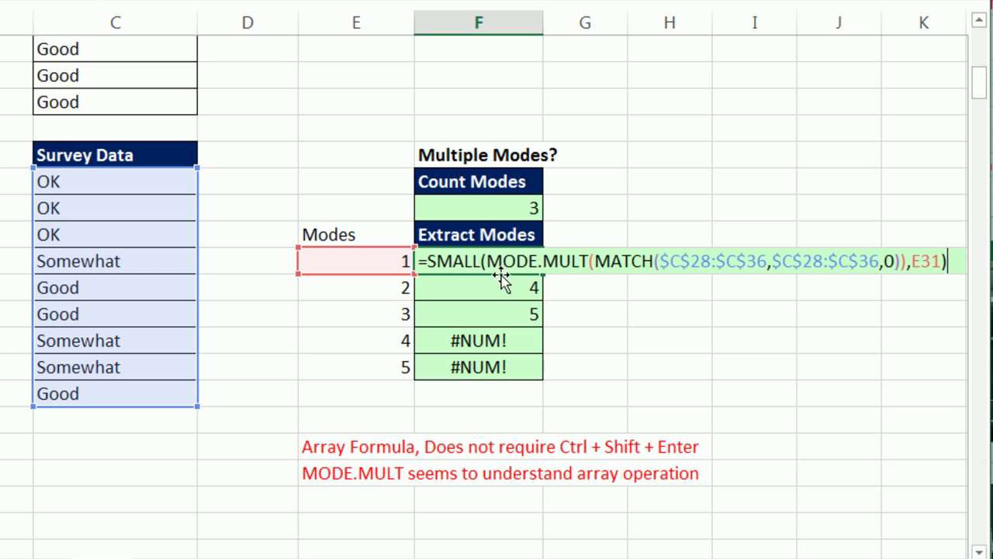
left_click(429, 260)
type("in")
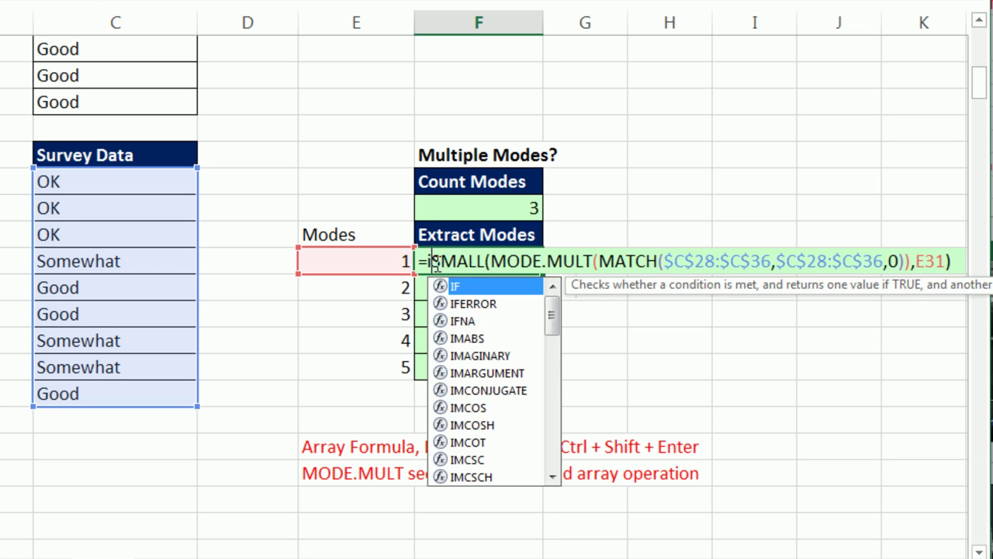
key("Tab")
left_click_drag(105, 173, 103, 383)
key("F4")
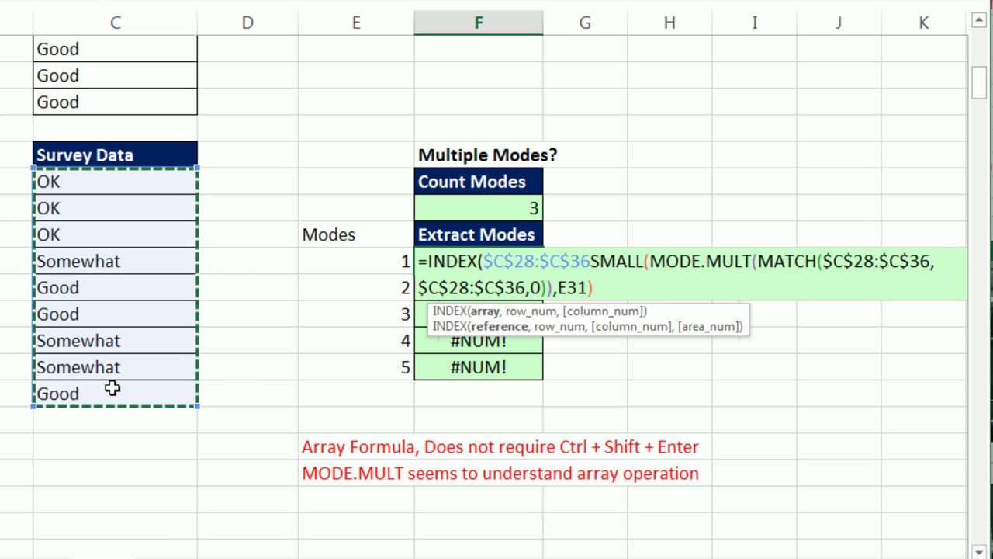
- Make the SMALL expression INDEX's row number, enter the completed formula in F31, and fill it down through F35
type(",")
left_click(610, 287)
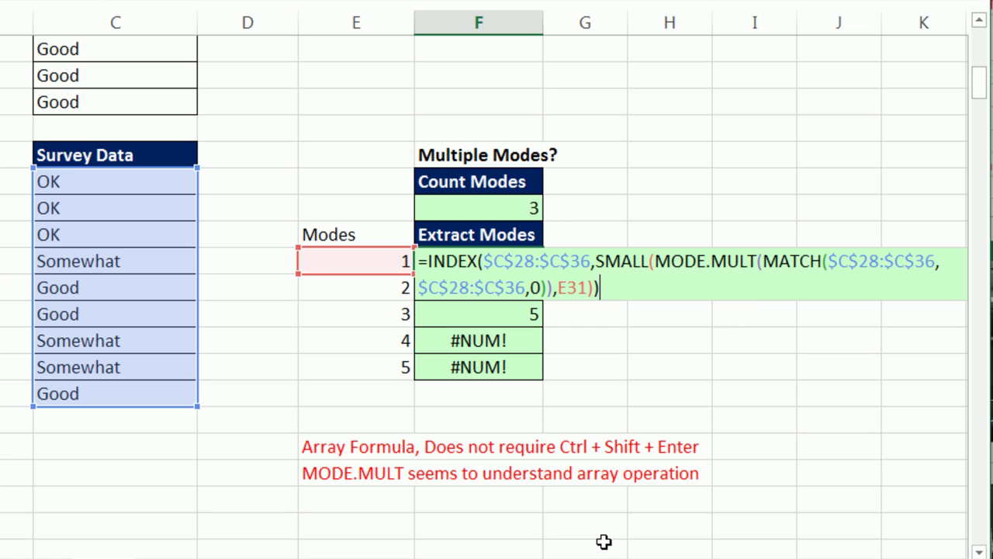
key("ctrl+Return")
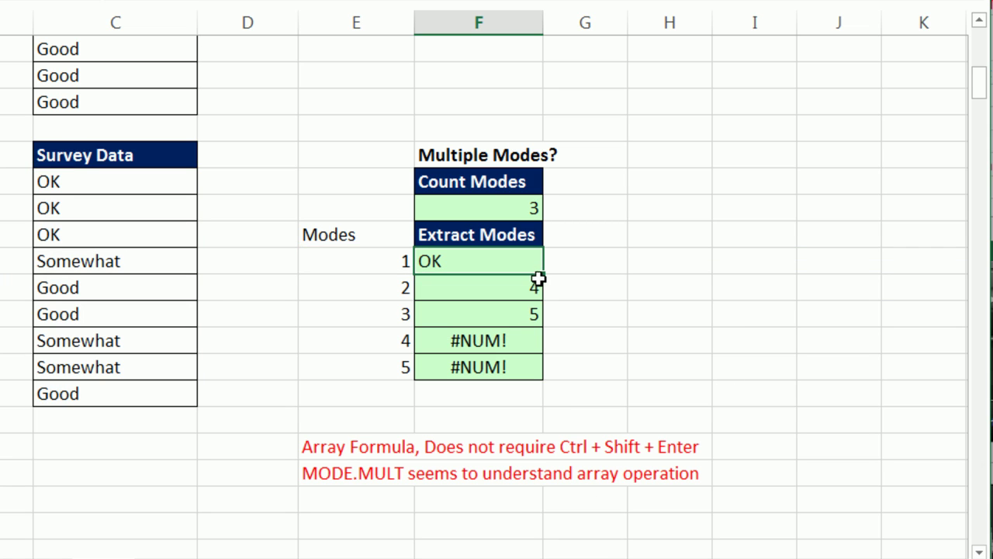
double_click(544, 277)
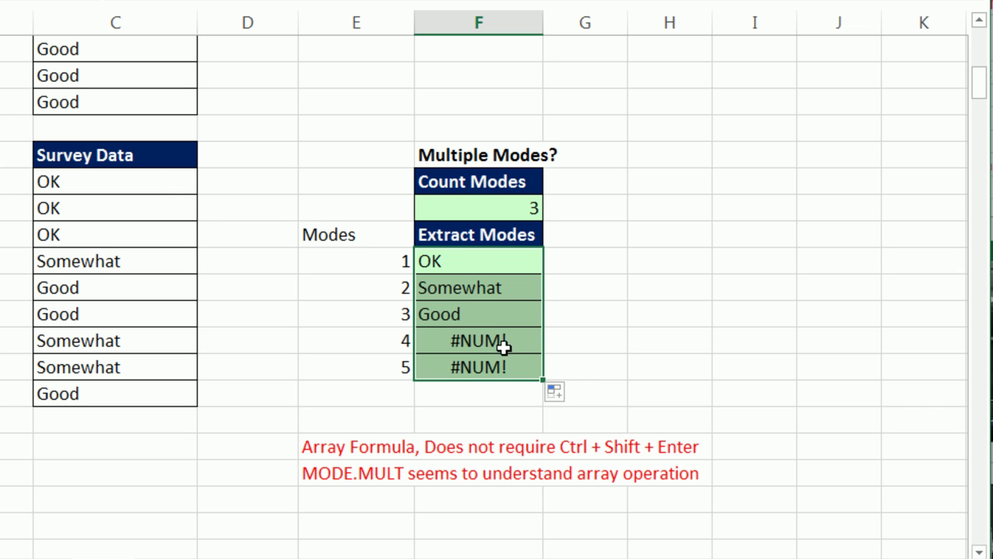
- Reopen the F31 formula and insert an IF function before INDEX with the logical test E31>F$29
double_click(464, 261)
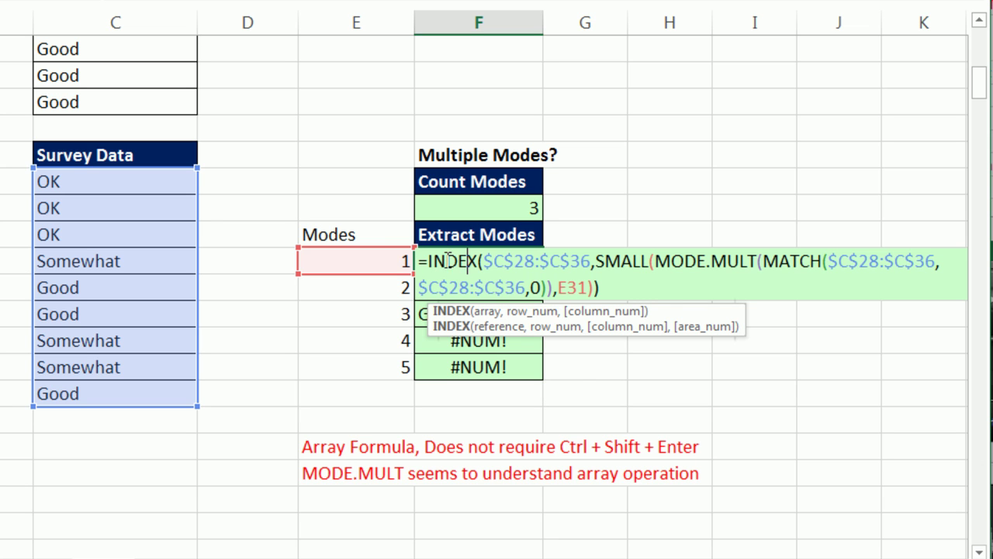
type("IF(")
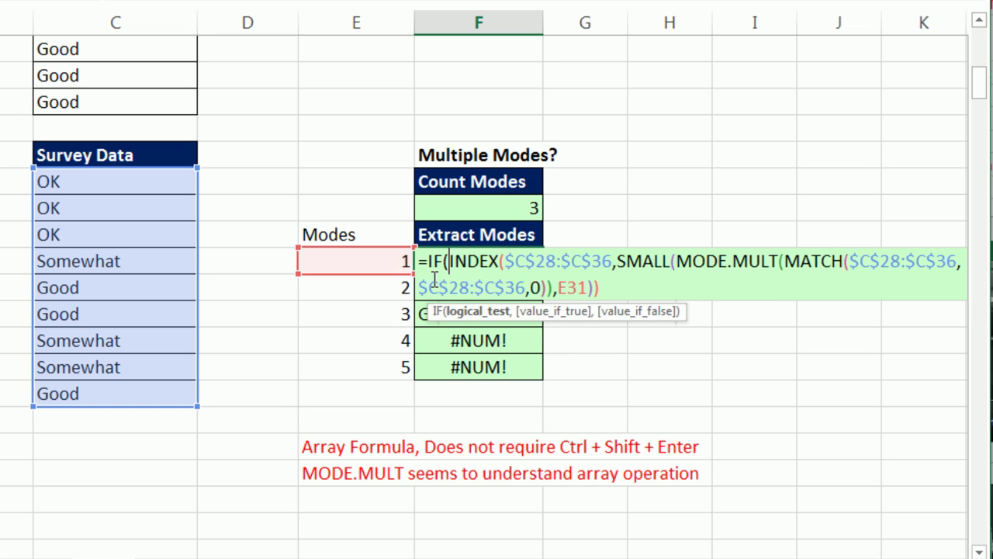
left_click(309, 259)
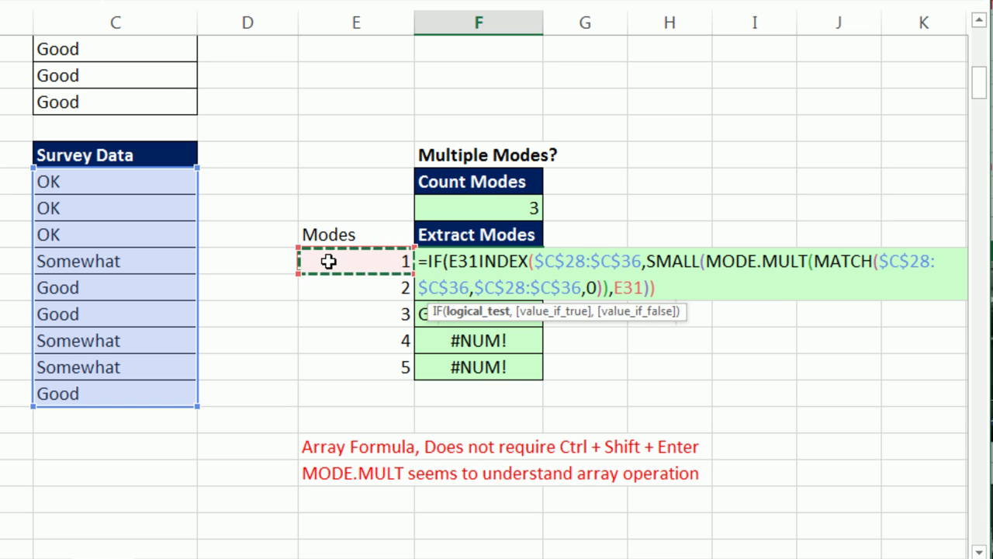
type(">")
left_click(497, 211)
key("F4")
key("F4")
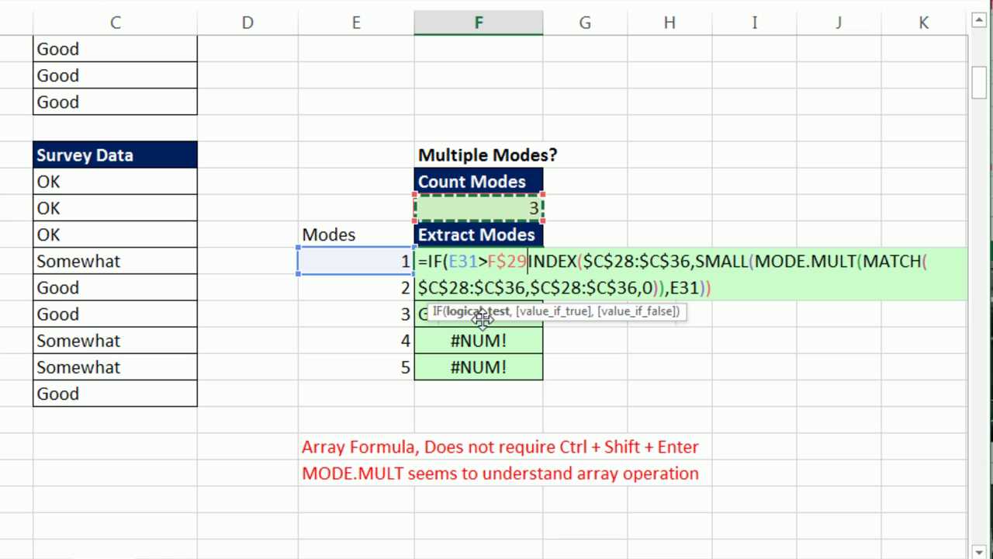
- Complete the IF with "" as value if true and the INDEX expression as value if false, and fill it down through F35
type(",")
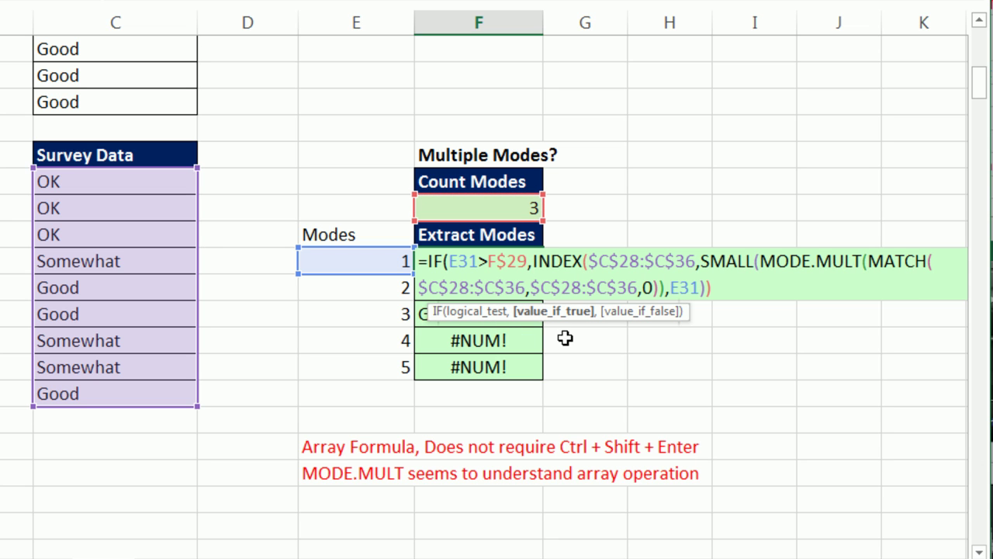
type("\"\"")
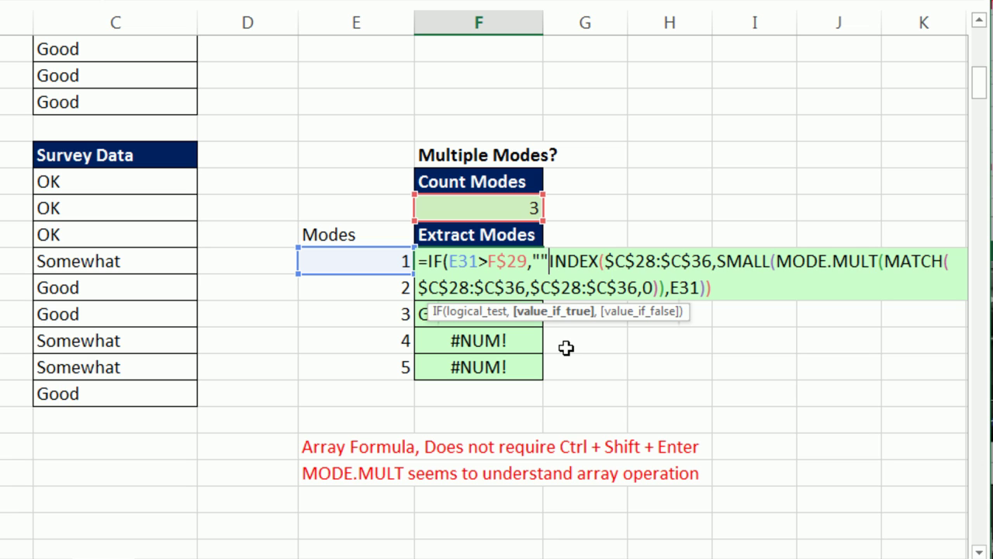
type(",")
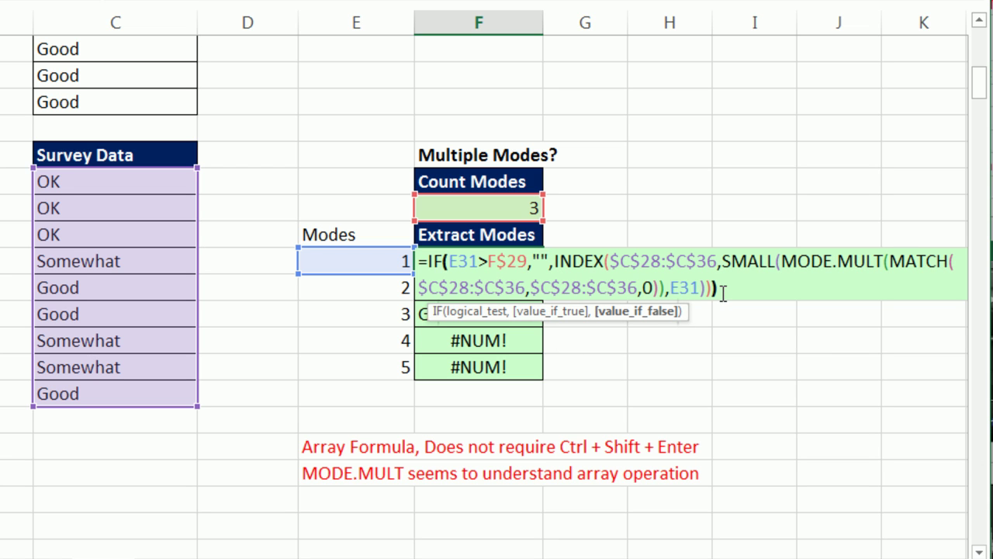
left_click(473, 262)
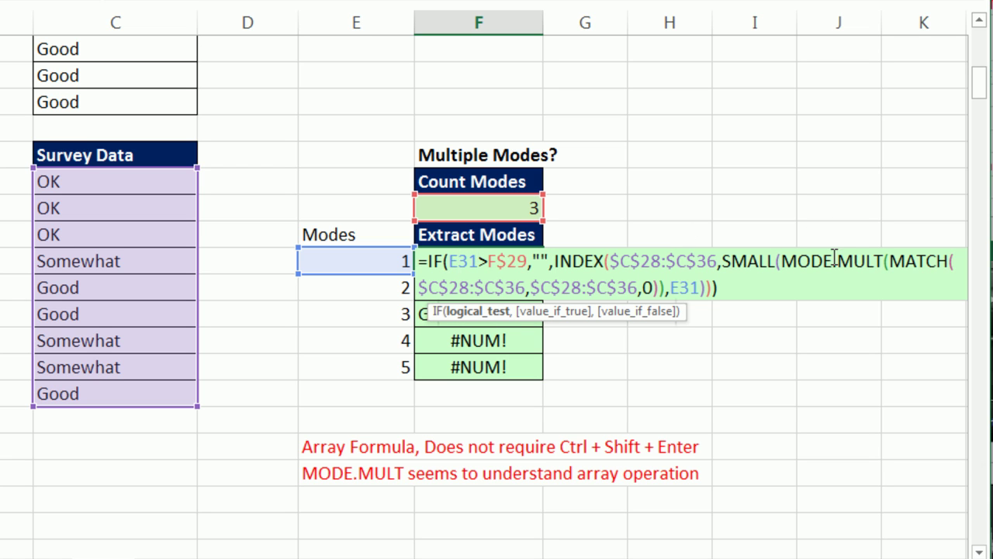
left_click(800, 261)
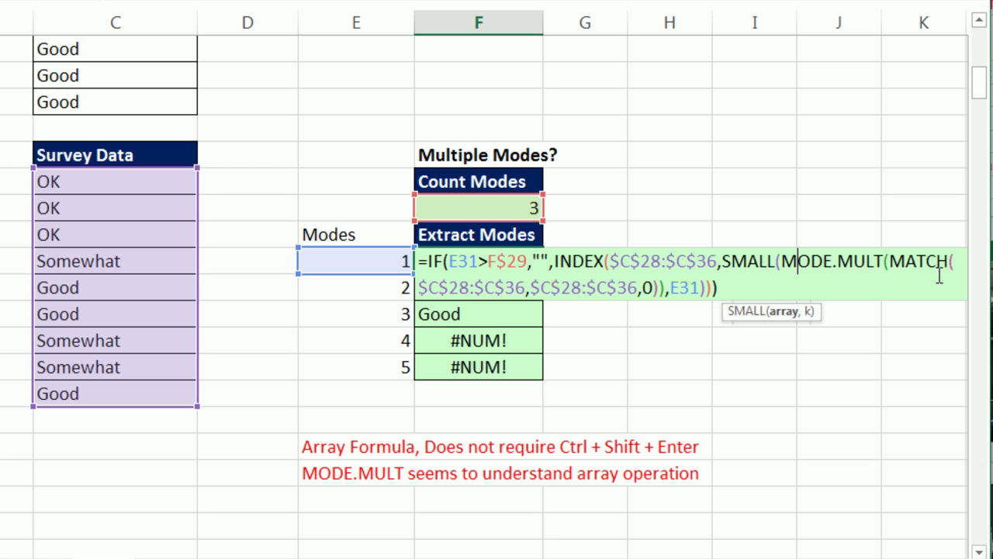
key("Escape")
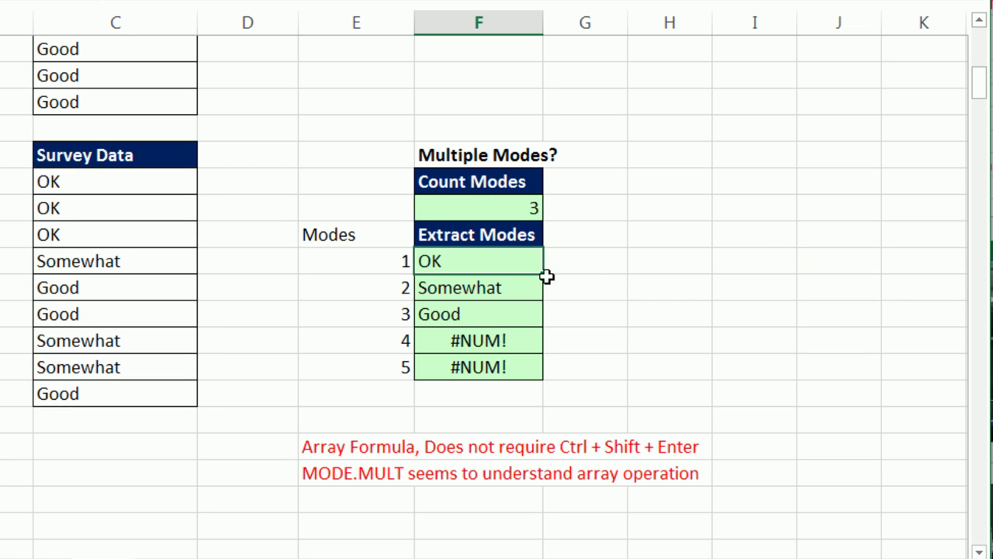
key("ctrl+shift+Down")
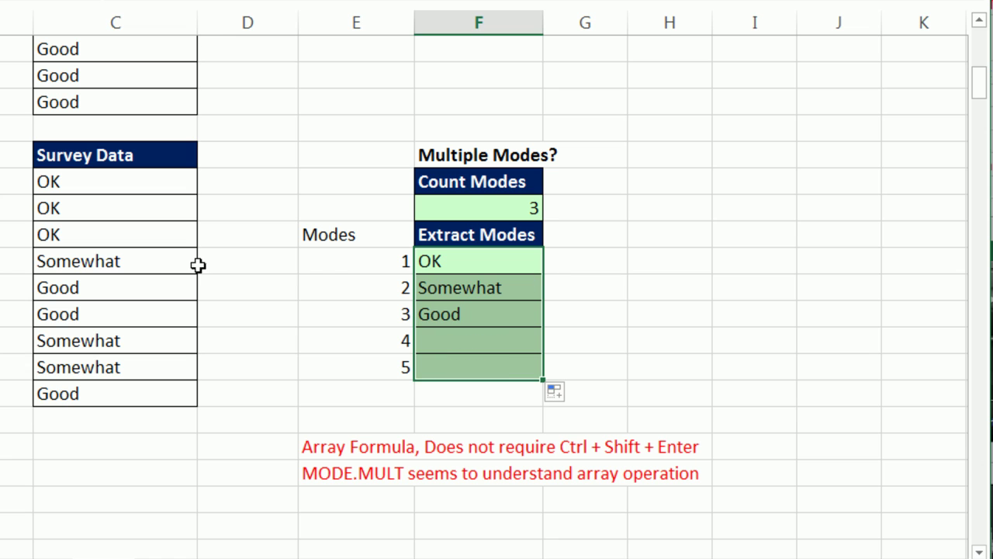
- Test the mode formulas by replacing the survey entry in C30 with "asas", and undo the change
left_click(138, 235)
type("asas")
key("Return")
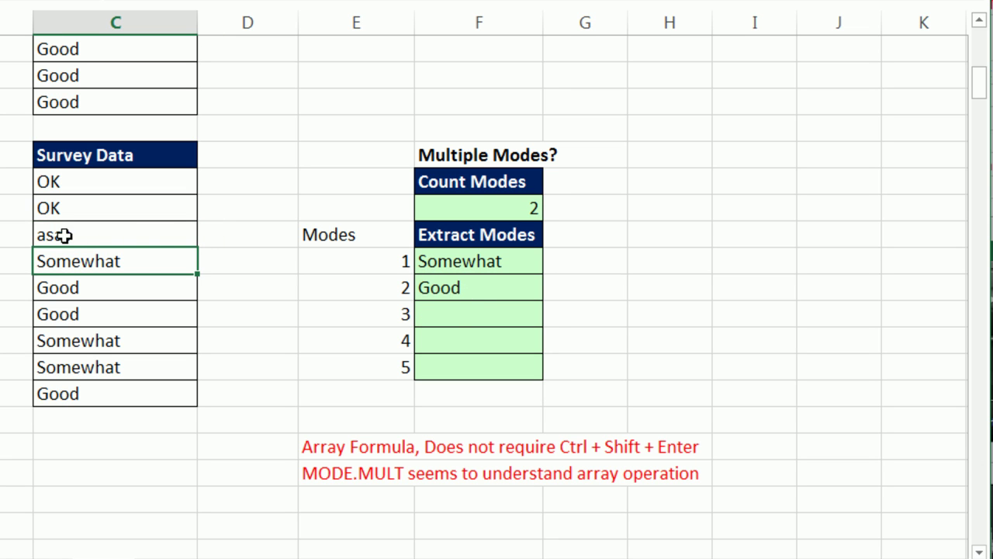
key("ctrl+z")
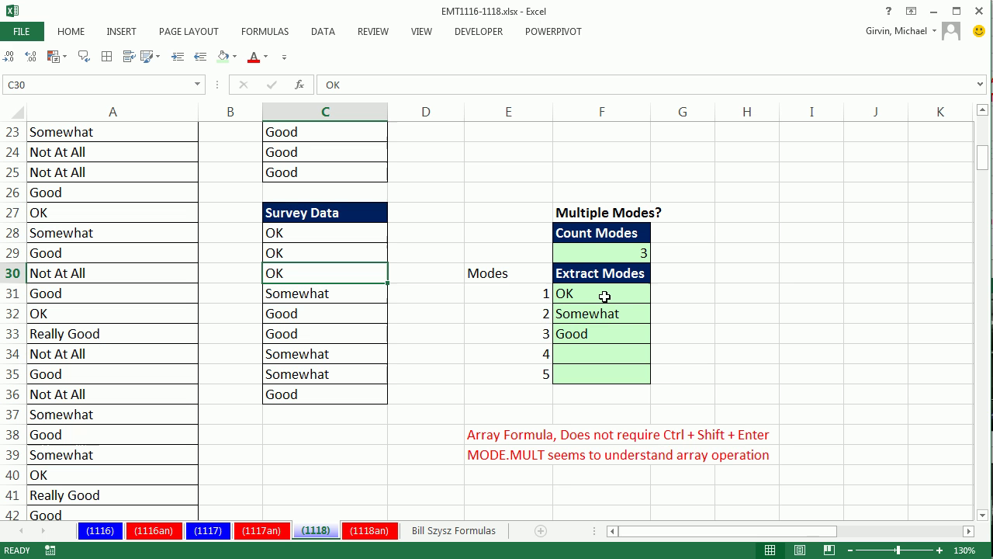
- Review the multiple-mode extraction formula in F31 and the ISTEXT-based MODE formula in E19, keeping E19 entered as an array formula
double_click(483, 262)
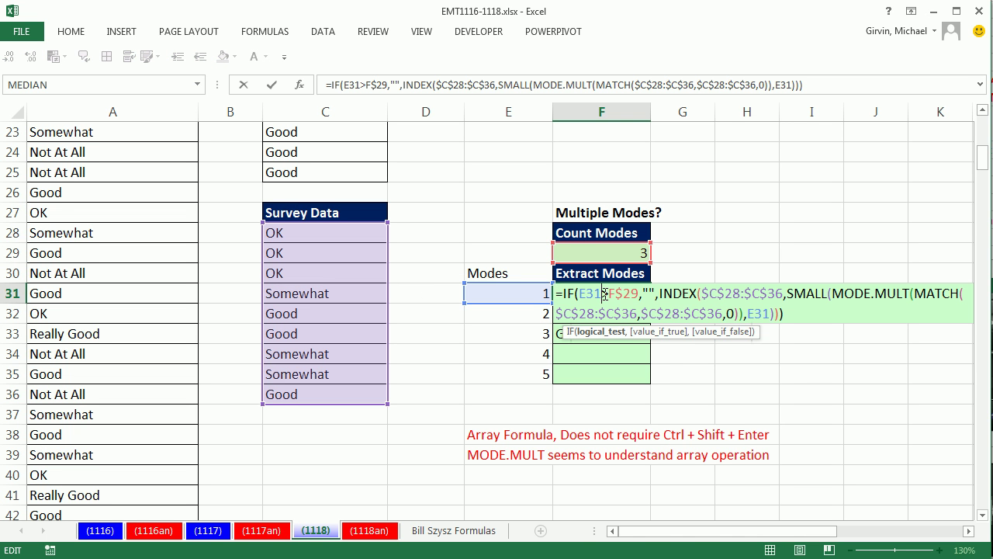
key("Escape")
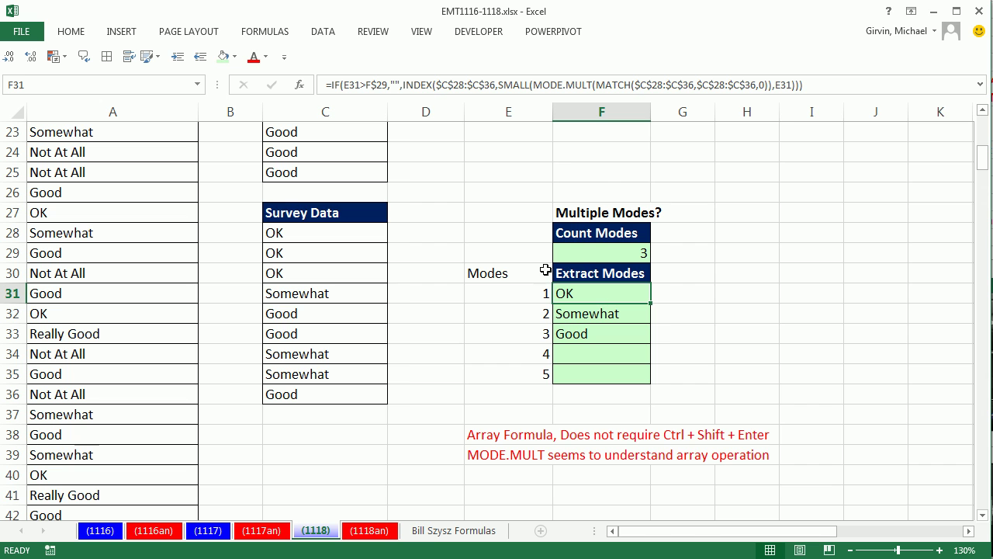
scroll(508, 293, "up", 2)
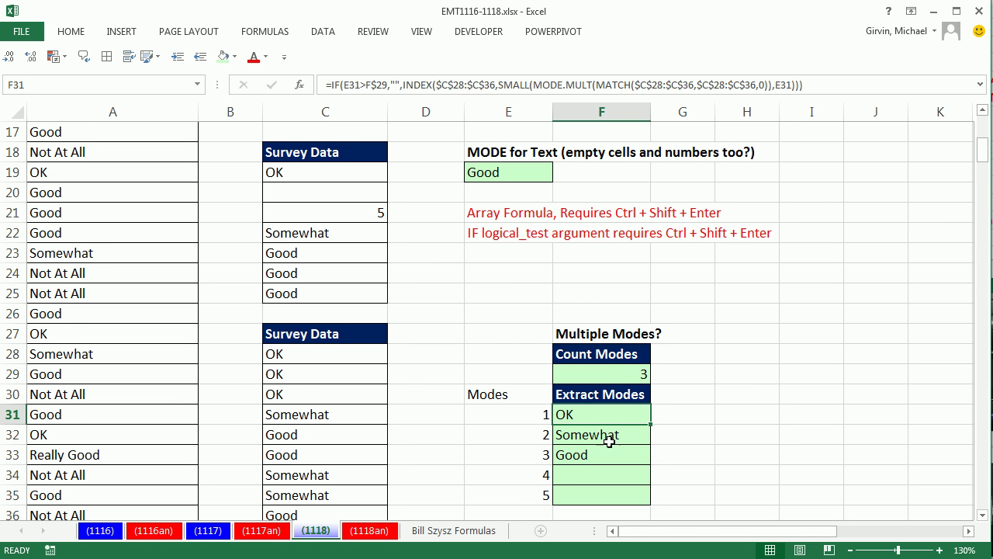
scroll(620, 436, "up", 2)
double_click(524, 297)
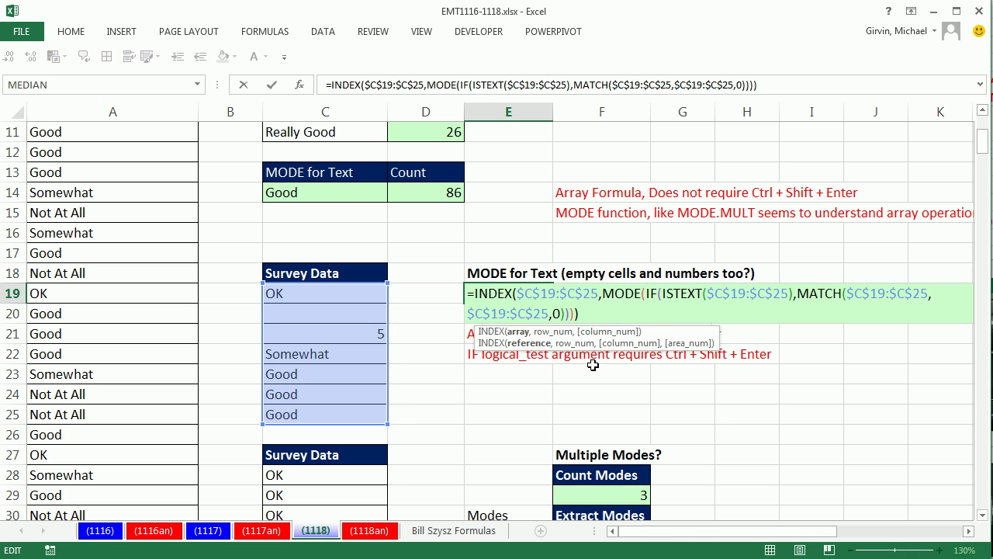
key("ctrl+shift+Return")
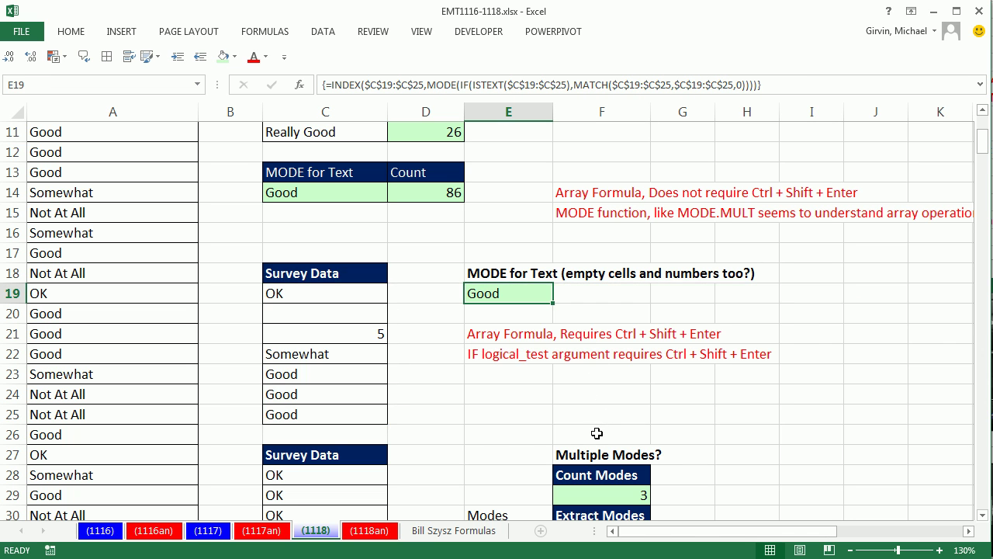
- Open the MODE for Text formula in C14 and examine how MODE and MATCH supply the row number to INDEX
scroll(597, 432, "up", 2)
left_click(330, 318)
double_click(330, 318)
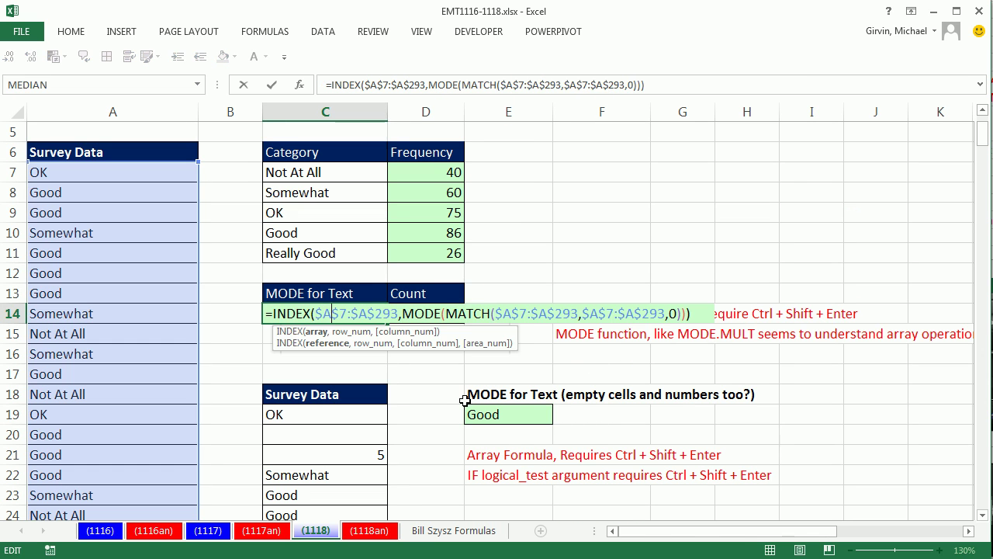
scroll(332, 325, "up", 2)
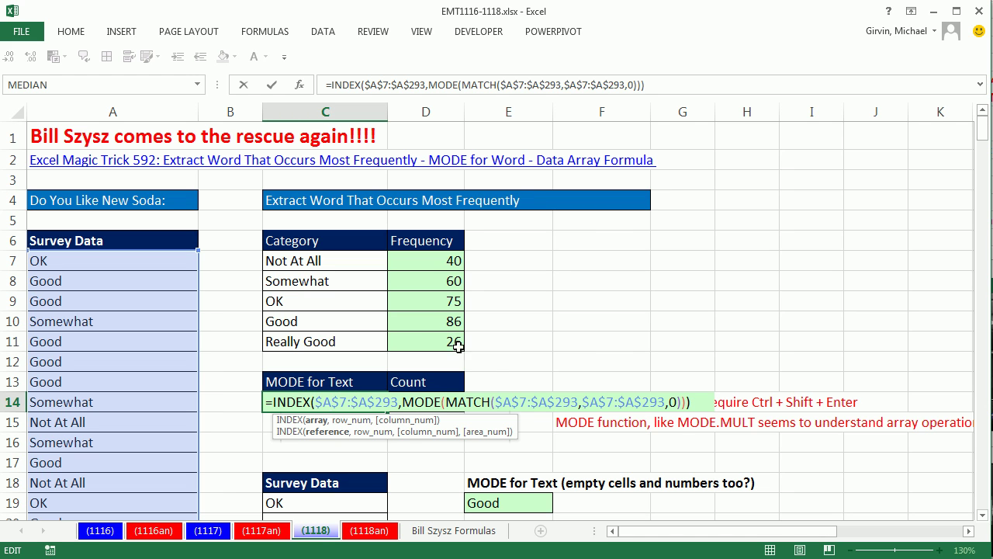
left_click(475, 403)
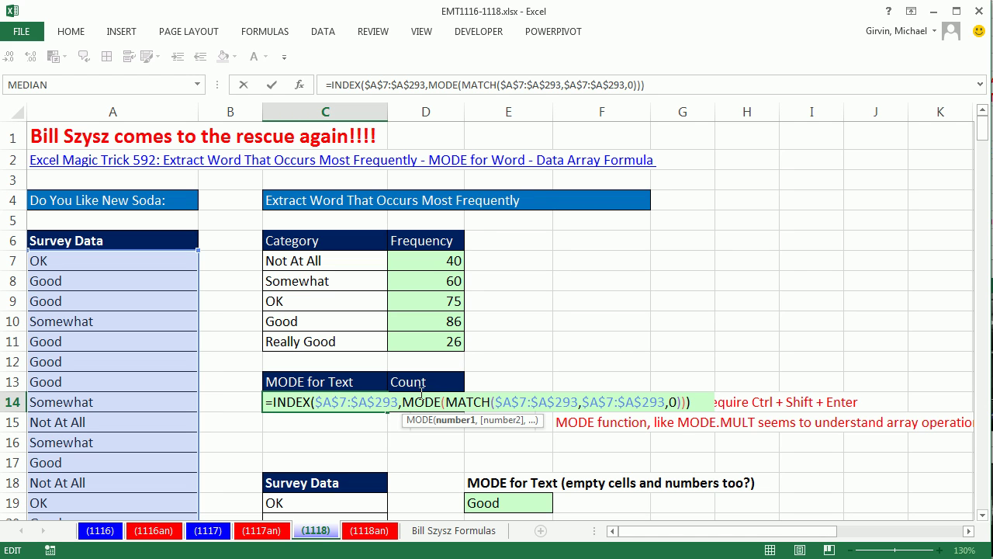